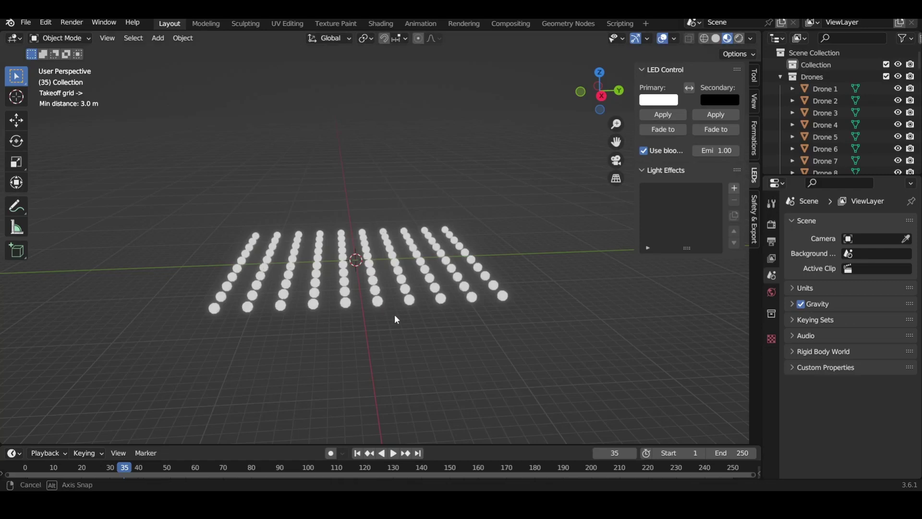
Add a new Untitled light effect to the drone grid, running 240 frames from frame 1.
middle_click_drag(393, 314, 388, 312)
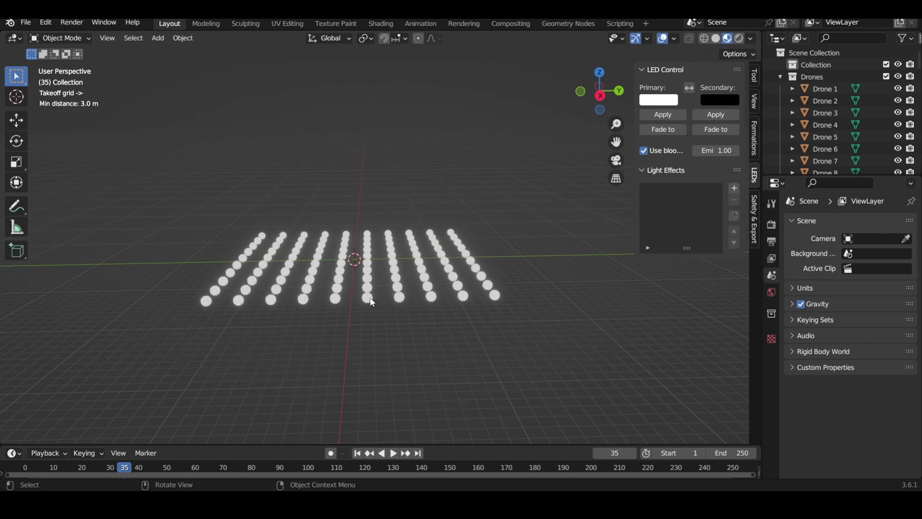
scroll(330, 264, "up", 2)
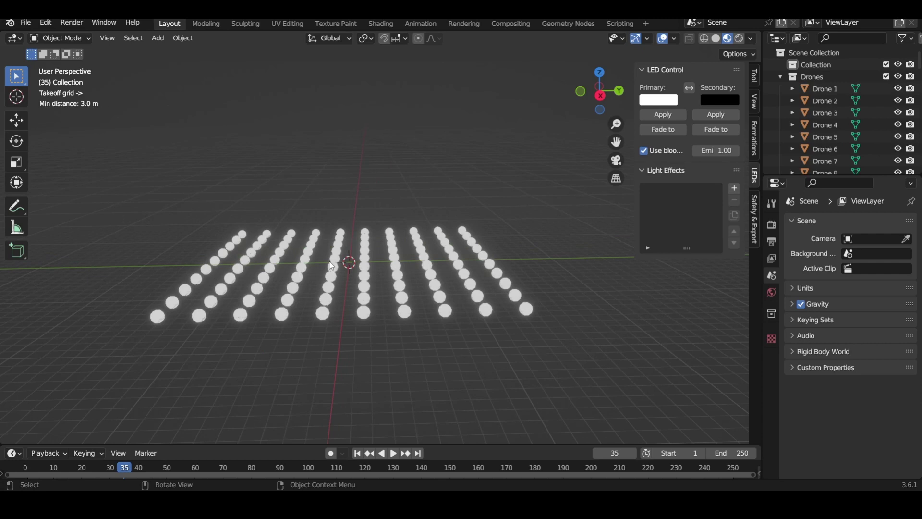
middle_click_drag(332, 266, 325, 276)
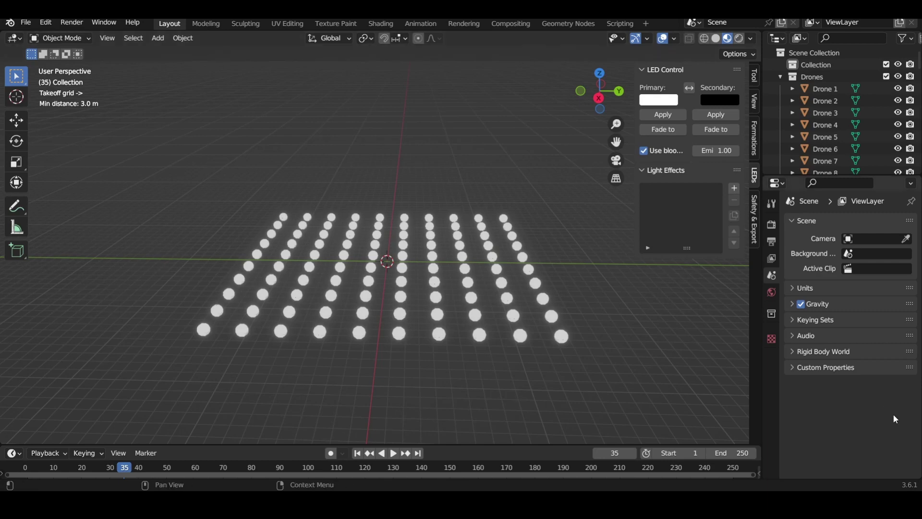
middle_click_drag(434, 260, 428, 261)
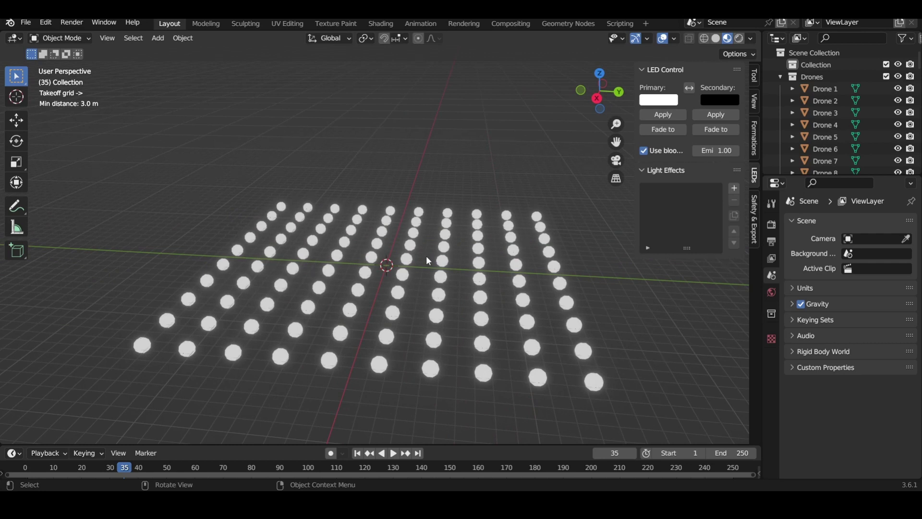
middle_click_drag(426, 260, 434, 257)
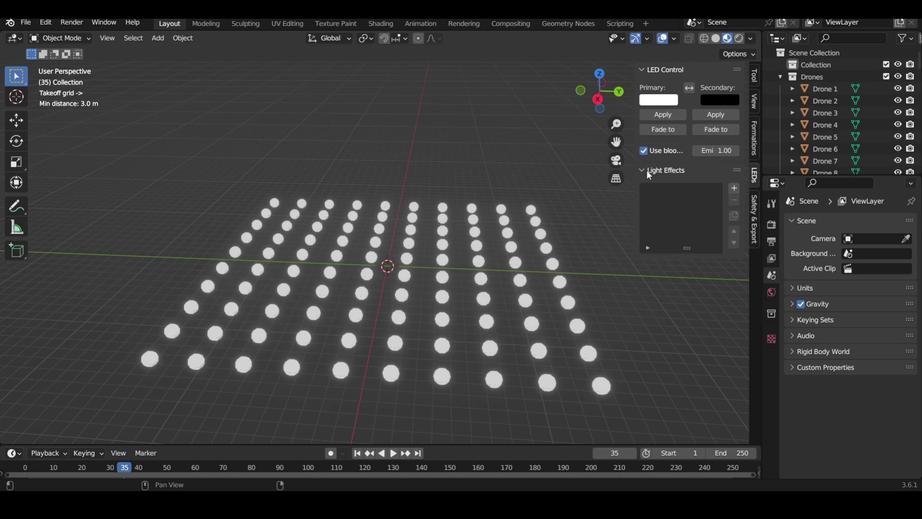
left_click(733, 188)
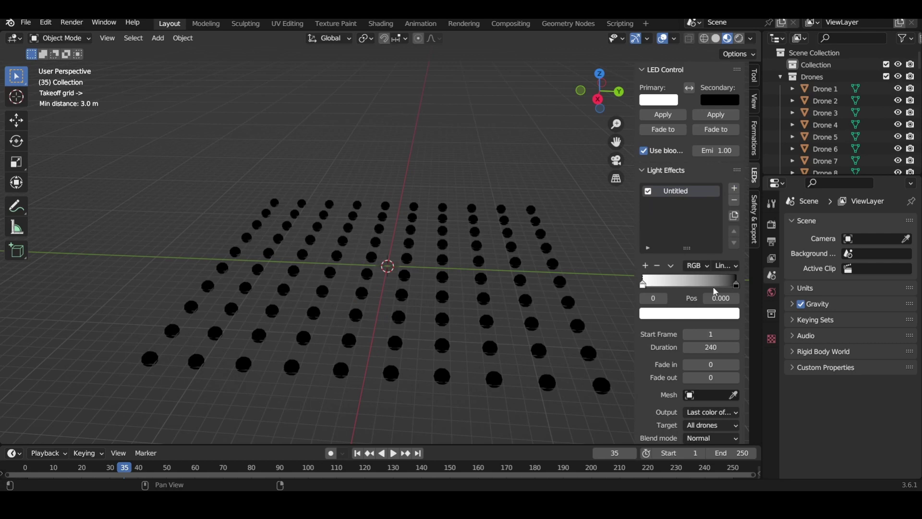
scroll(689, 289, "down", 2)
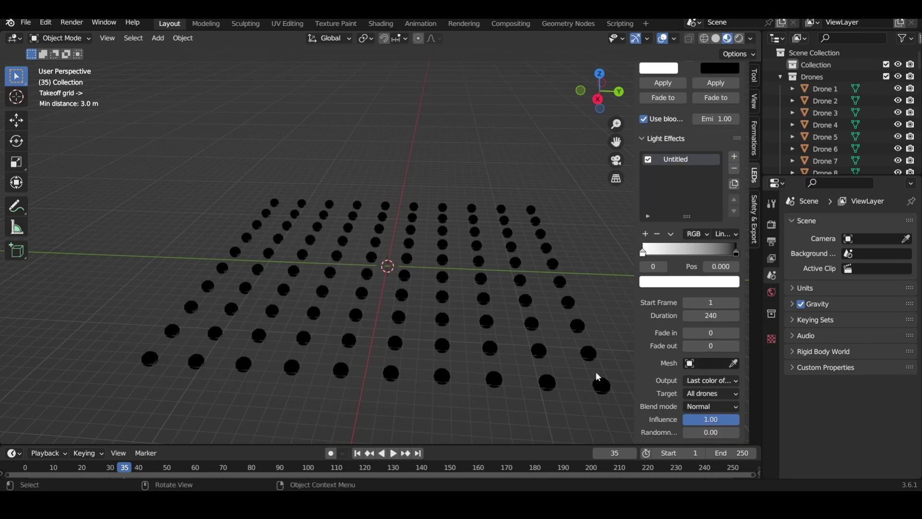
middle_click_drag(404, 275, 365, 276)
Drag the black ramp stop toward the middle and set Output to First color of color ramp.
left_click(710, 381)
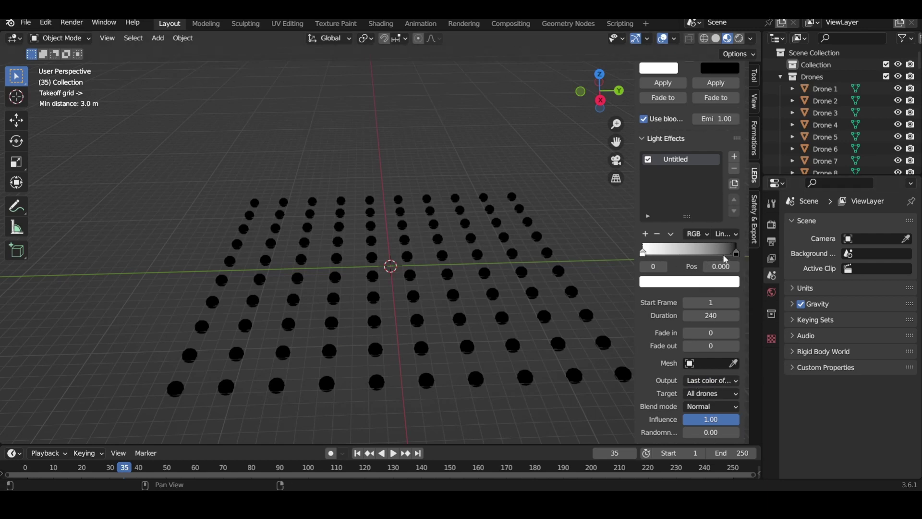
left_click(736, 252)
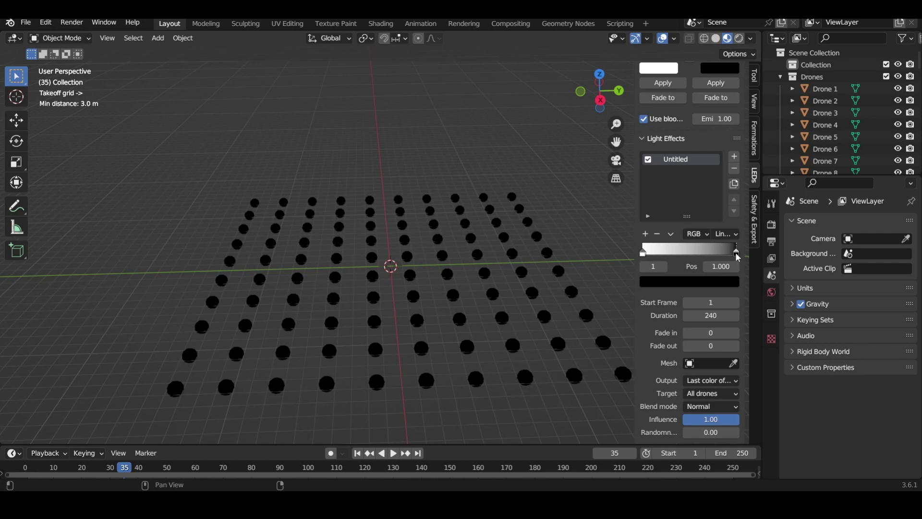
left_click_drag(727, 253, 693, 251)
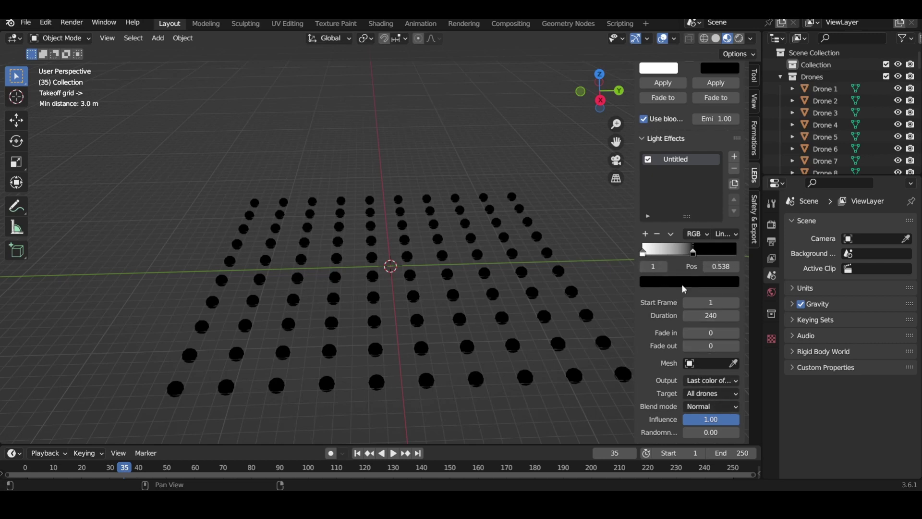
left_click(720, 380)
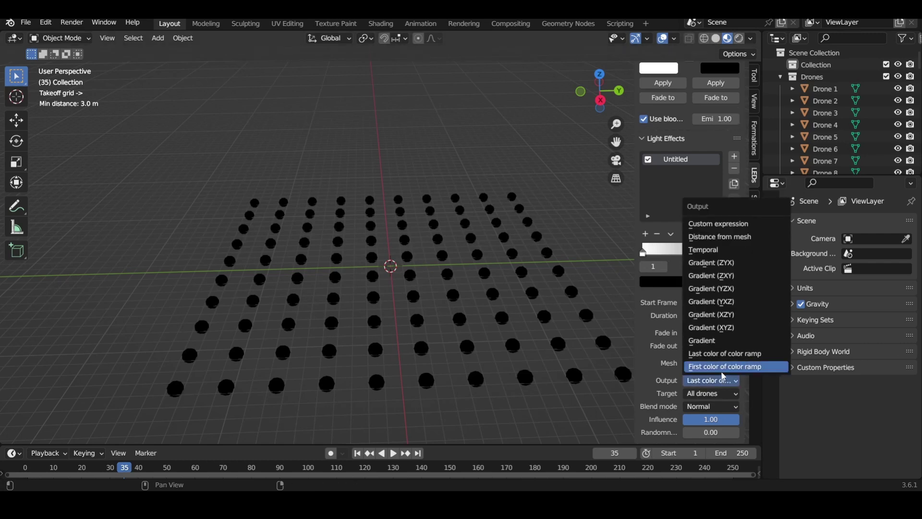
left_click(726, 367)
Slide the white ramp stop to about 0.305, adding and then removing an extra stop.
left_click(645, 253)
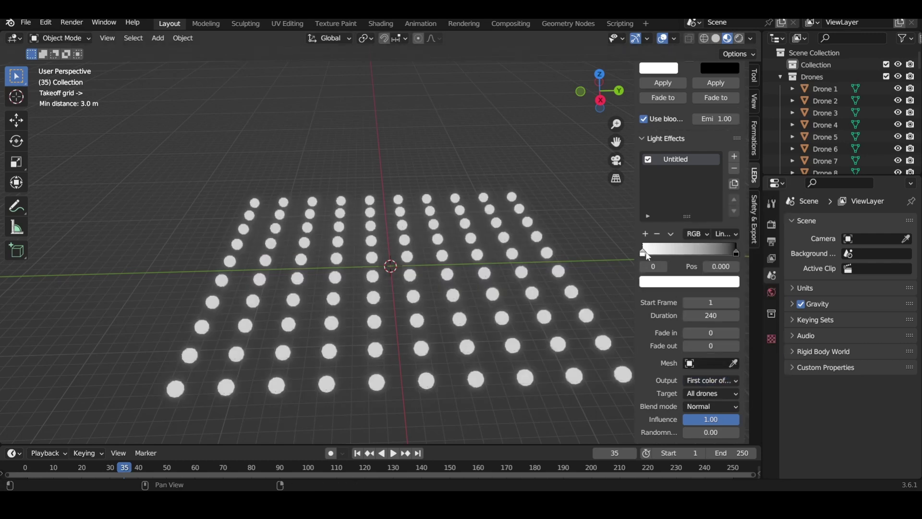
mouse_move(645, 253)
left_mouse_down()
mouse_move(671, 253)
mouse_move(631, 257)
left_mouse_up()
left_click(645, 234)
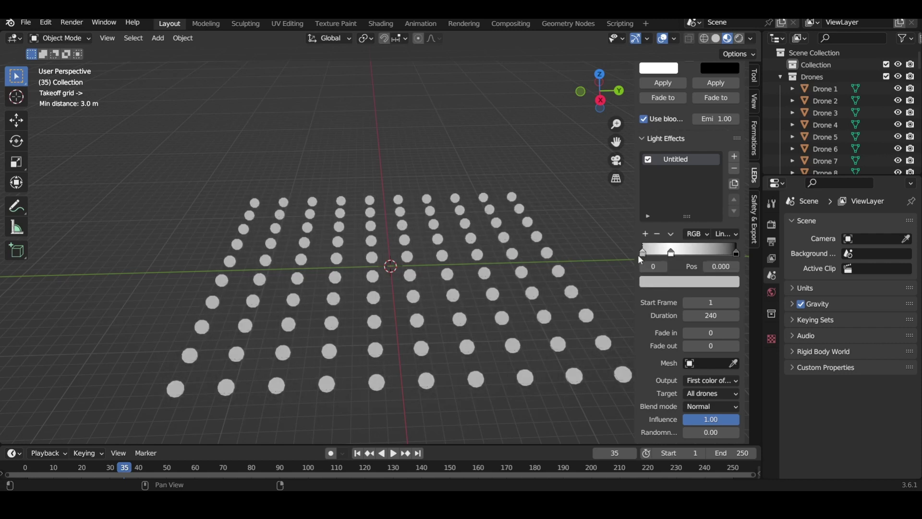
left_click(658, 234)
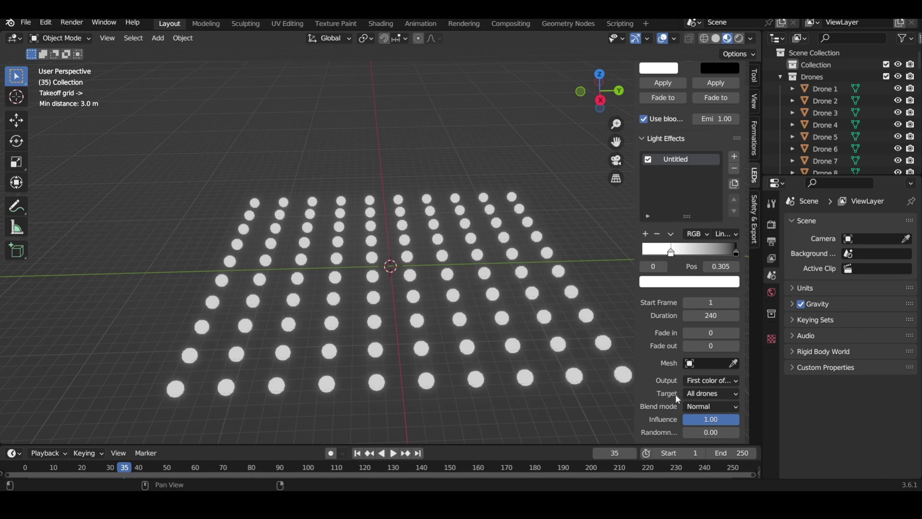
Add a plane mesh to the scene.
left_click(696, 395)
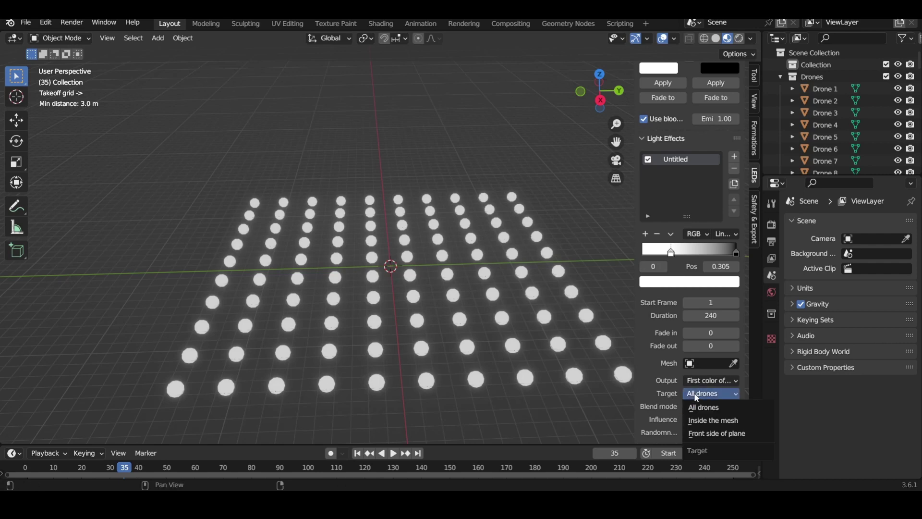
middle_click_drag(423, 295, 459, 296)
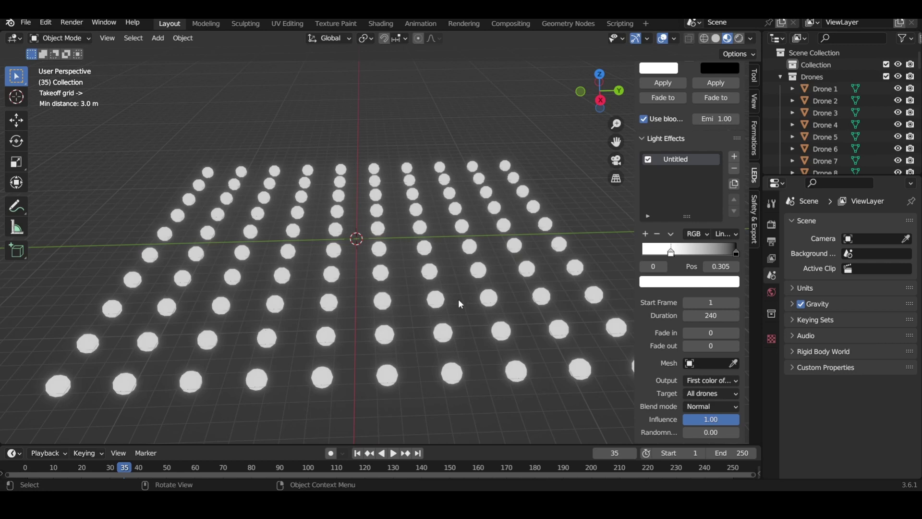
left_click(694, 395)
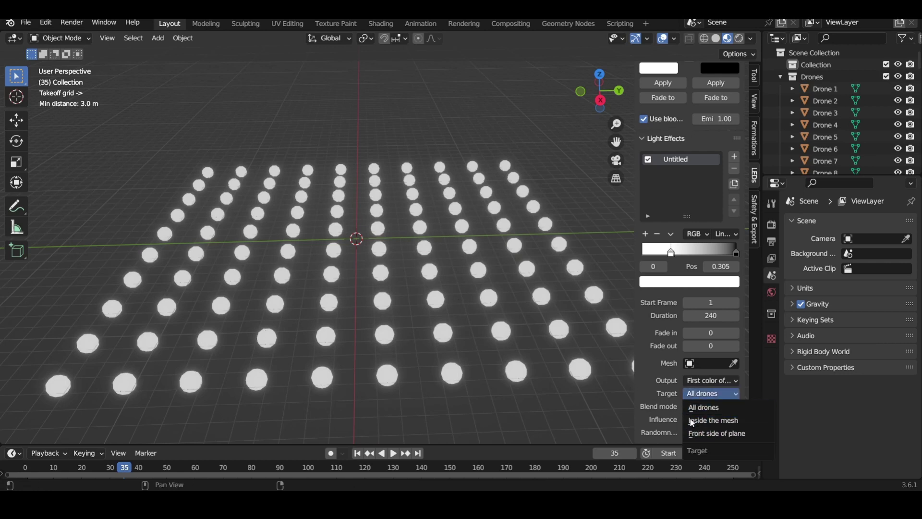
key("shift+a")
mouse_move(454, 208)
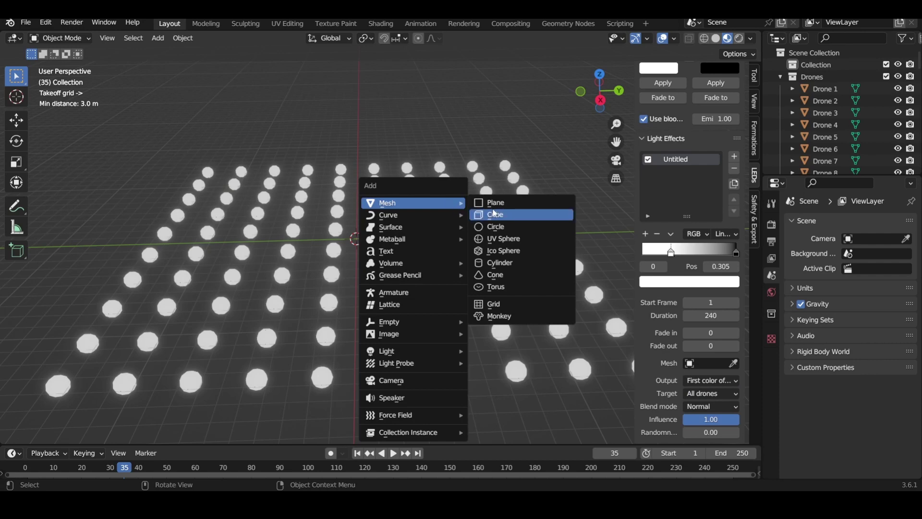
left_click(492, 202)
Raise the plane along Z and scale it up to about 4.995.
key("g")
key("z")
left_click(492, 115)
middle_click_drag(493, 116, 496, 144)
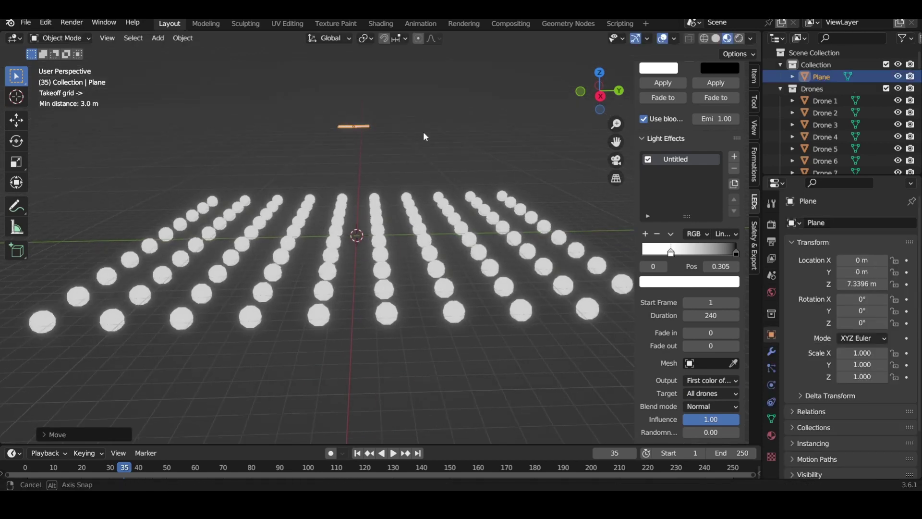
key("s")
left_click(706, 220)
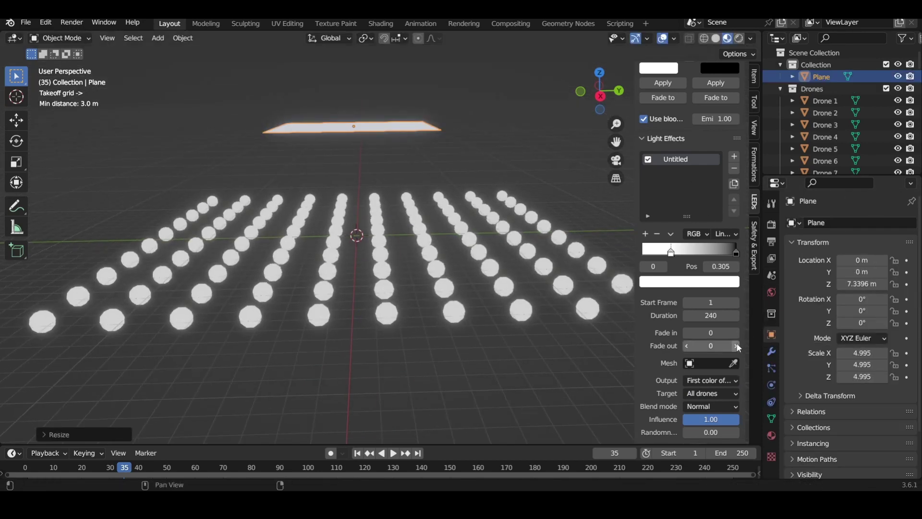
Set the Plane as the light effect's mesh and delete the white ramp stop.
left_click(733, 362)
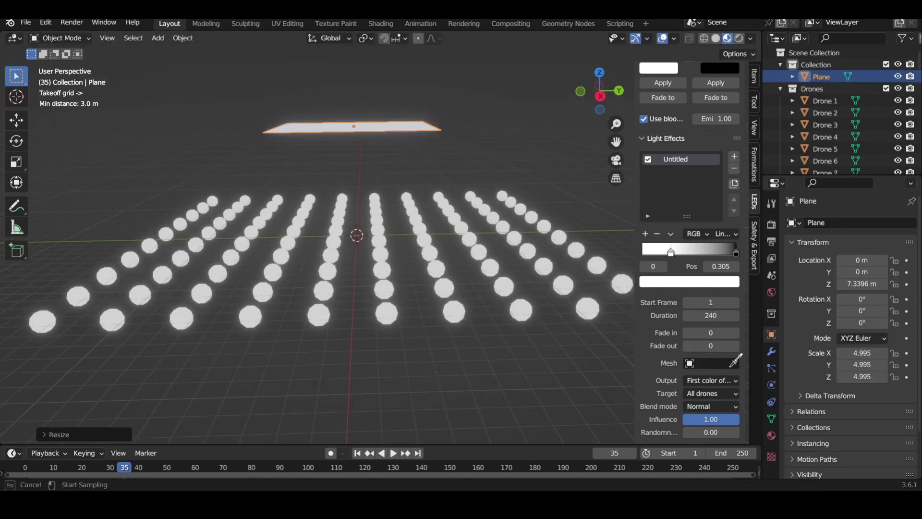
left_click(420, 124)
middle_click_drag(442, 154, 670, 242)
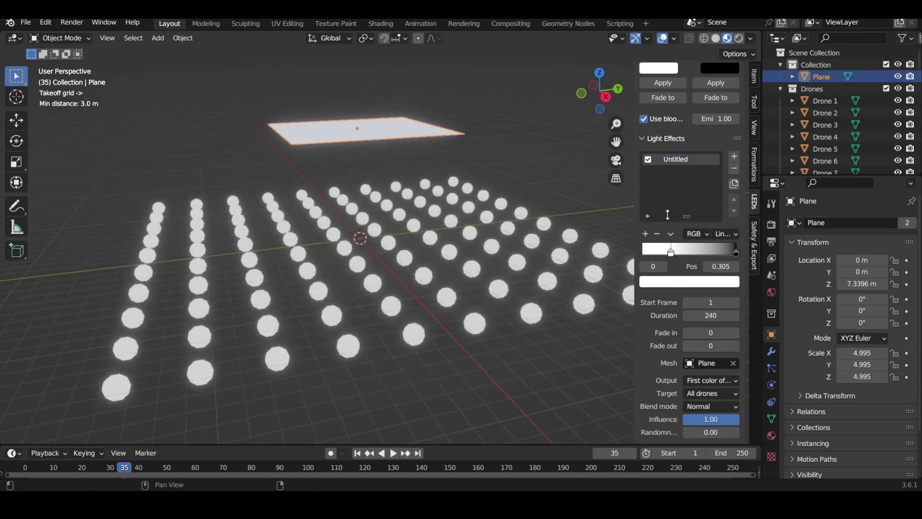
left_click(658, 234)
middle_click_drag(588, 275, 374, 149)
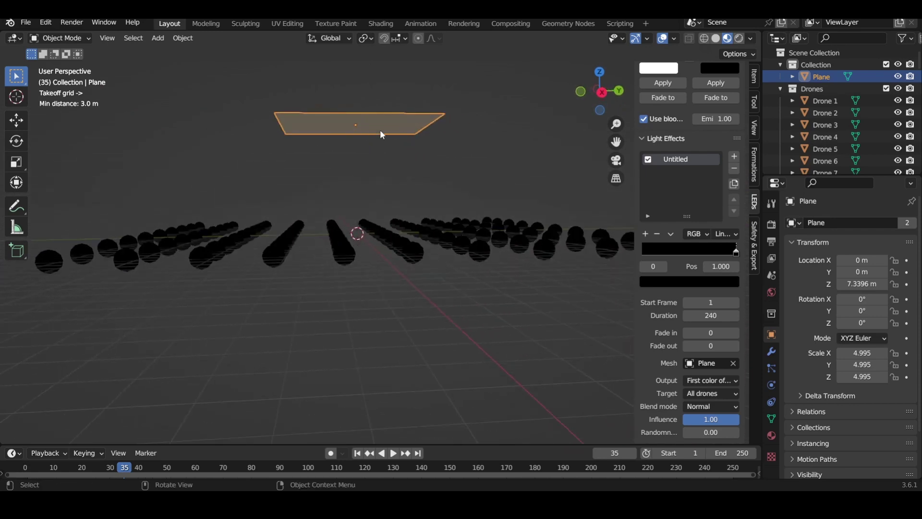
Target only drones on the plane's front side and drop the plane to Z -3.465 m.
left_click(710, 393)
left_click(710, 432)
middle_click_drag(509, 269, 496, 257)
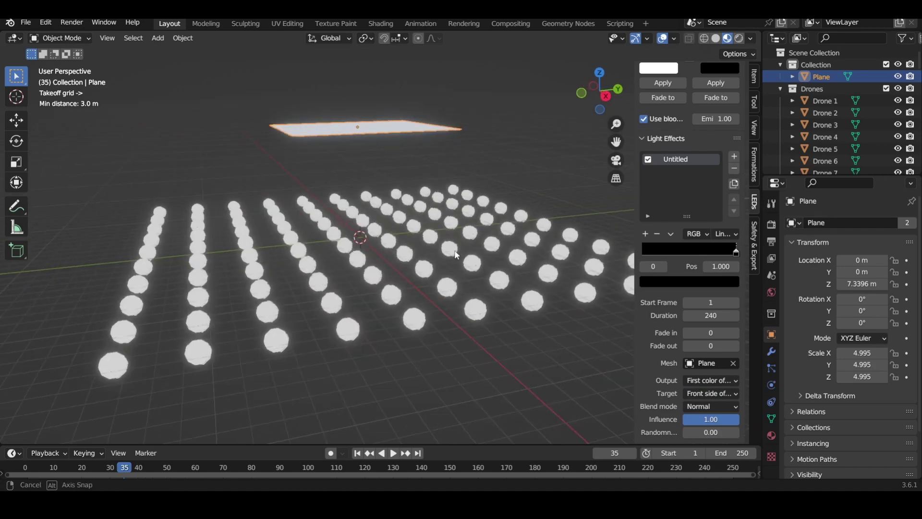
left_click(499, 343)
middle_click_drag(499, 343, 473, 339)
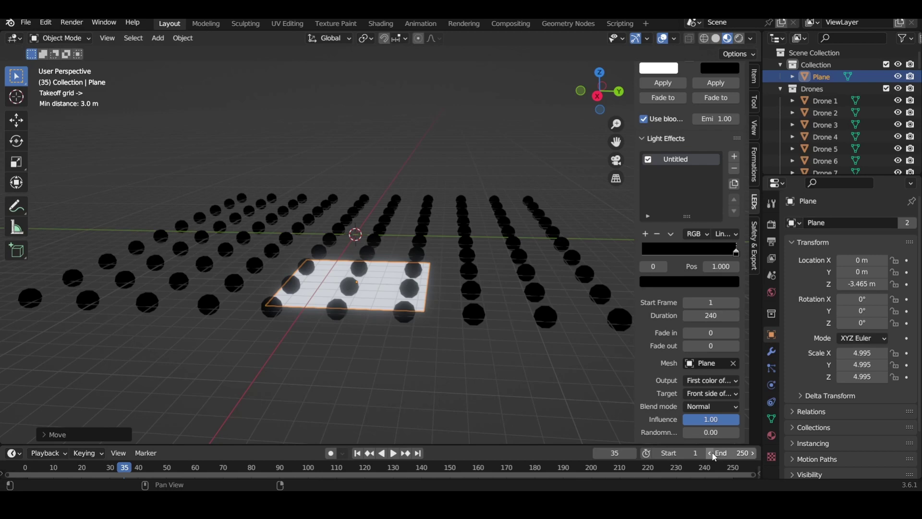
Move the plane vertically to Z -1.1054 m.
key("g")
middle_click_drag(384, 360, 401, 350)
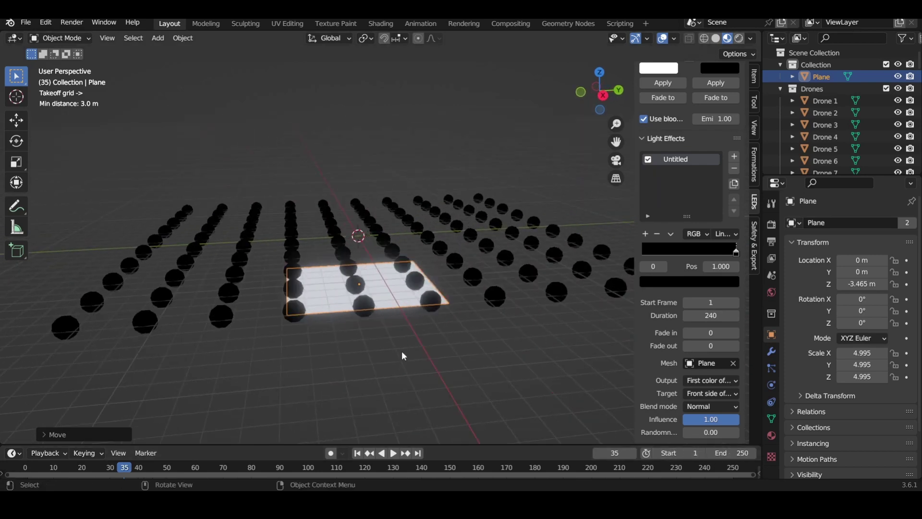
key("g")
key("z")
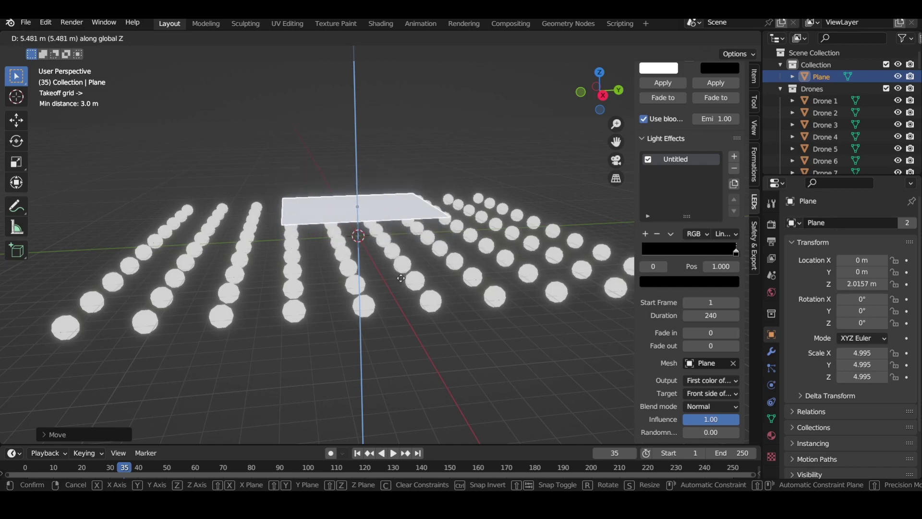
left_click(401, 317)
middle_click_drag(401, 317, 340, 220)
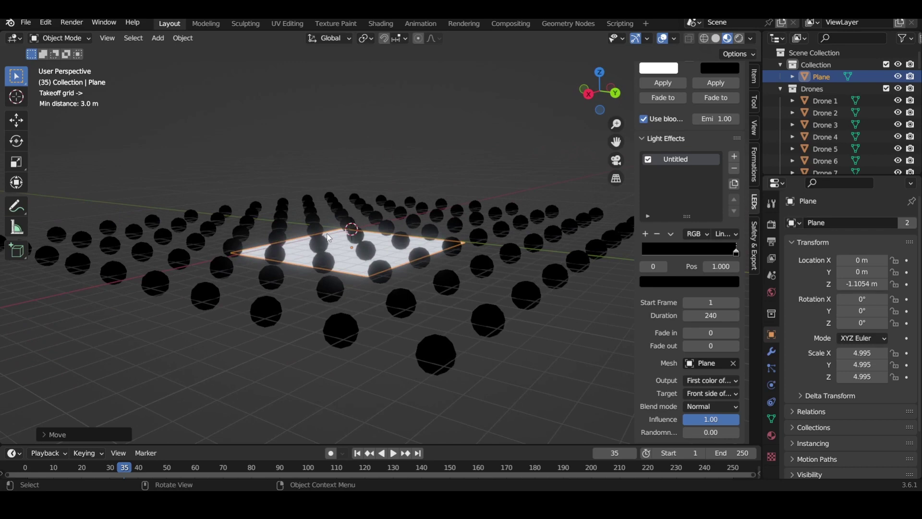
Raise the plane to Z 1.2489 m so all drones light white, cancelling a trial X rotation.
key("g")
key("z")
left_click(327, 202)
middle_click_drag(327, 202, 391, 182)
key("r")
key("x")
key("Escape")
Keyframe the plane's rotation at frame 35.
key("i")
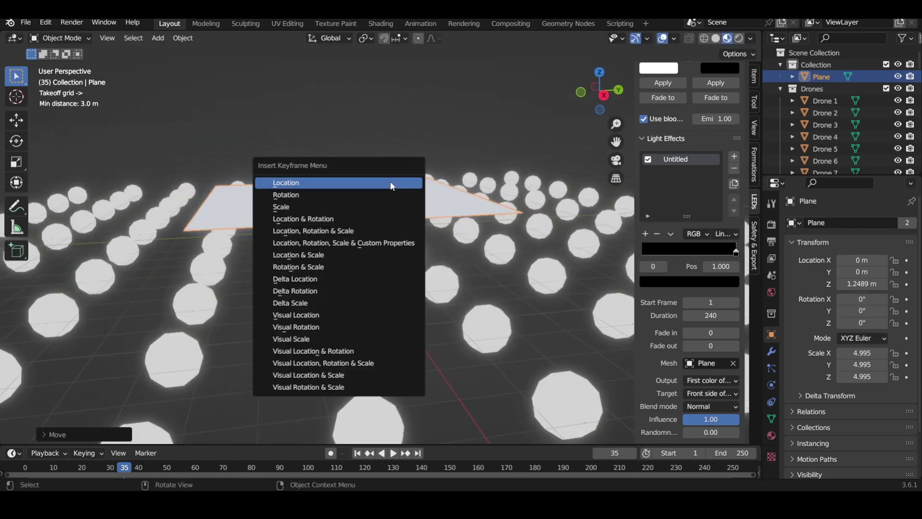
left_click(378, 195)
middle_click_drag(378, 197, 392, 236)
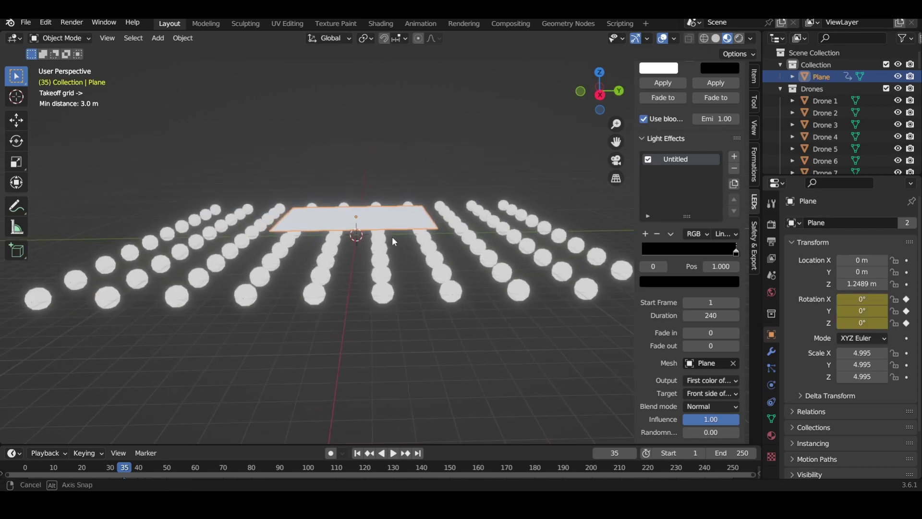
At frame 100, rotate the plane 360° around X and keyframe its rotation.
left_click(615, 453)
type("100")
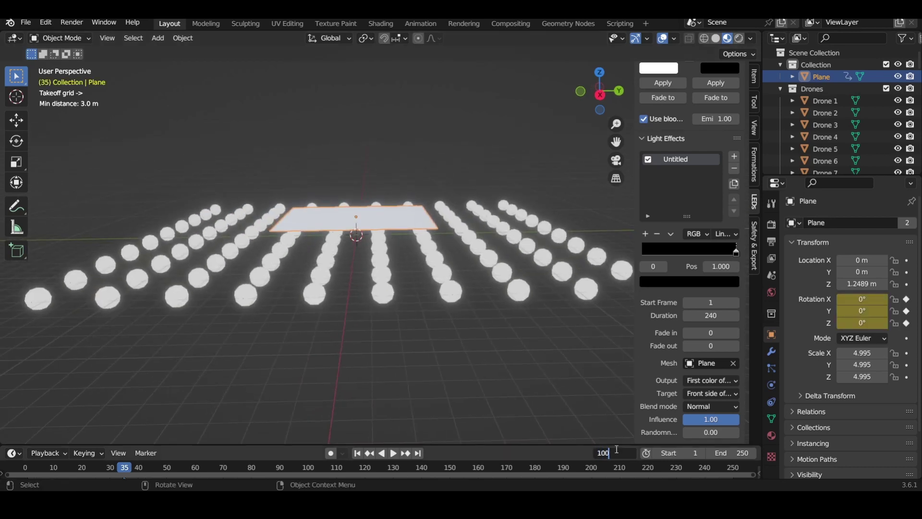
key("Return")
type("rx")
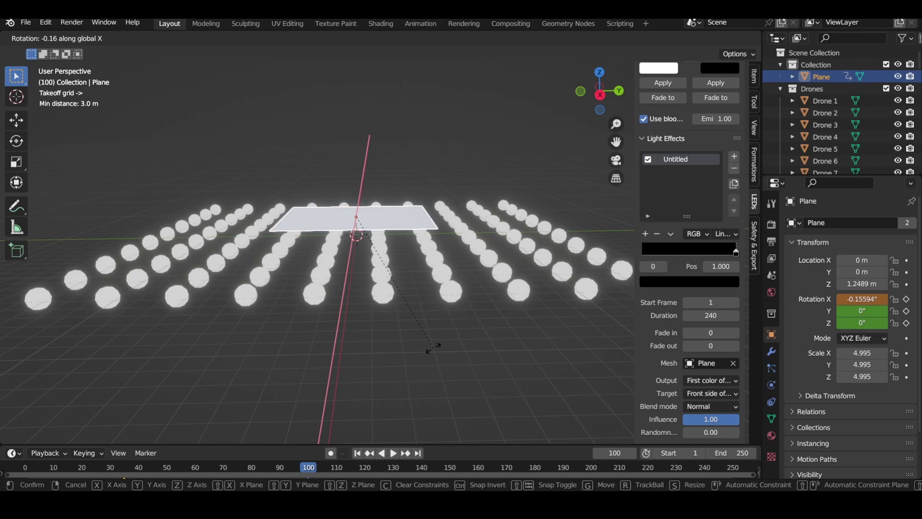
type("360")
key("Return")
key("i")
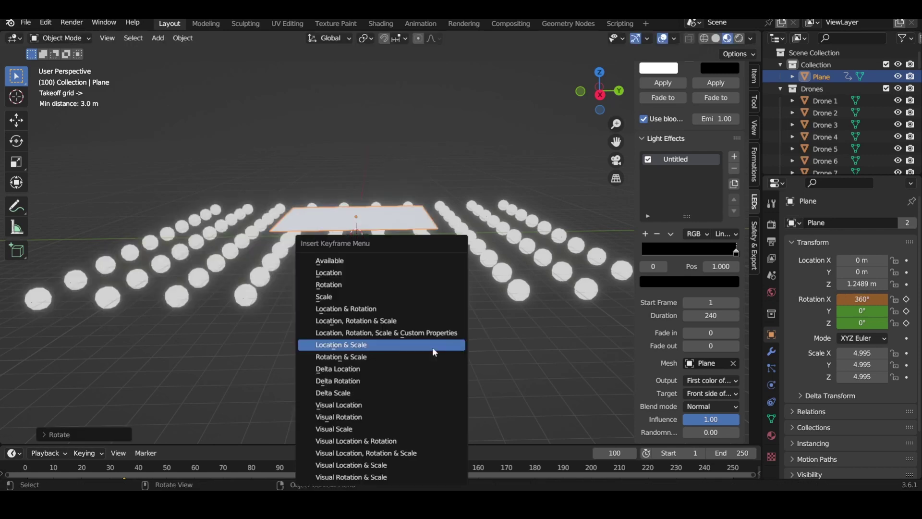
left_click(391, 284)
Play the animation from around frame 40 to watch the light sweep across the drones.
left_click_drag(336, 445, 330, 369)
left_click(273, 391)
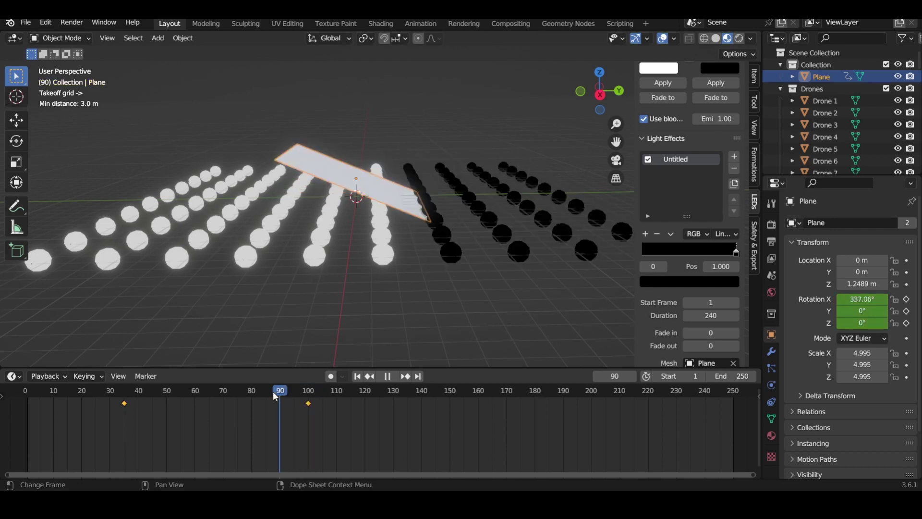
left_click_drag(272, 390, 144, 392)
key("space")
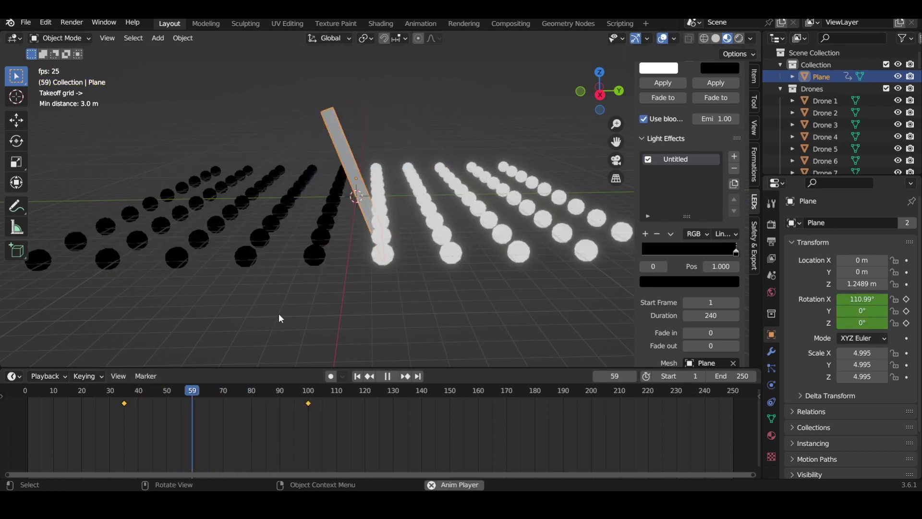
middle_click_drag(283, 310, 359, 201)
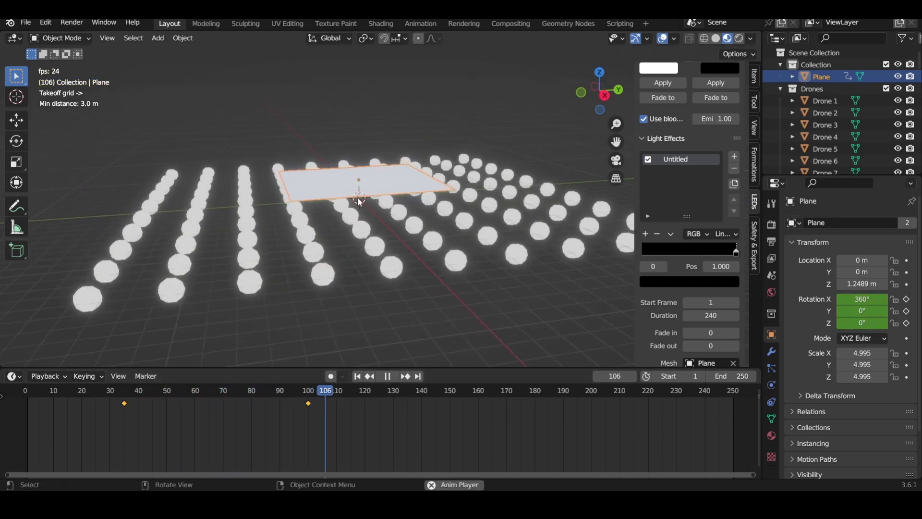
key("space")
left_click_drag(353, 396, 140, 391)
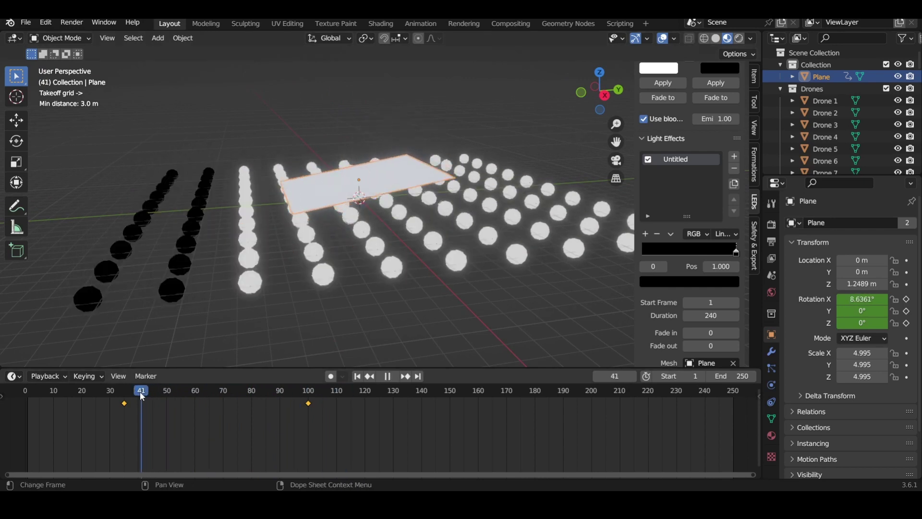
key("space")
key("space")
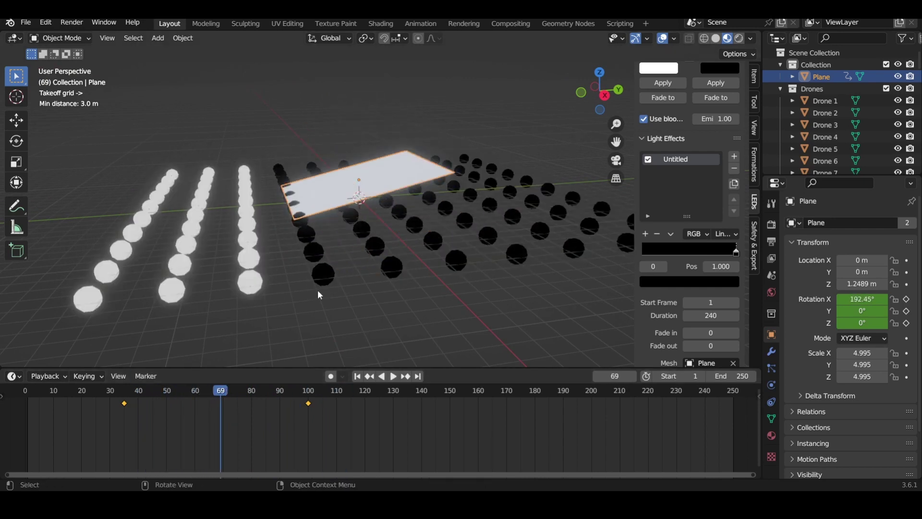
key("space")
left_click(174, 393)
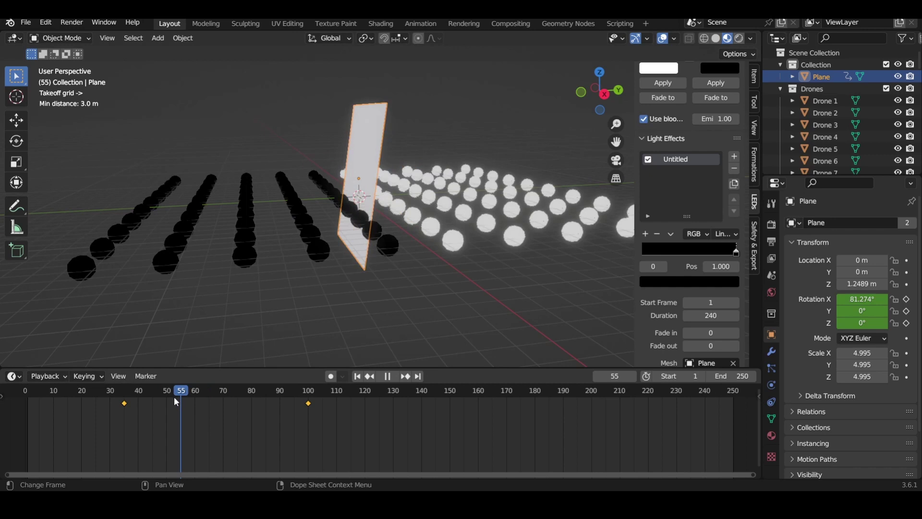
left_click_drag(176, 401, 138, 396)
key("space")
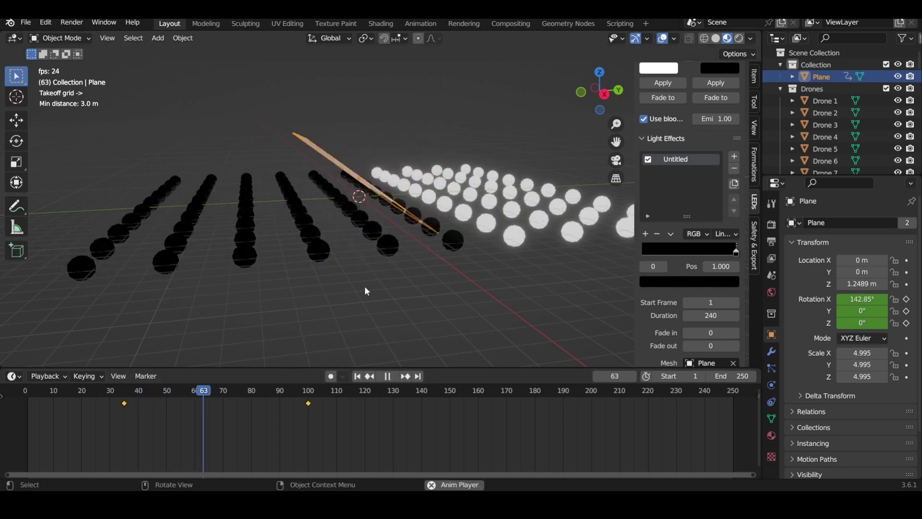
key("space")
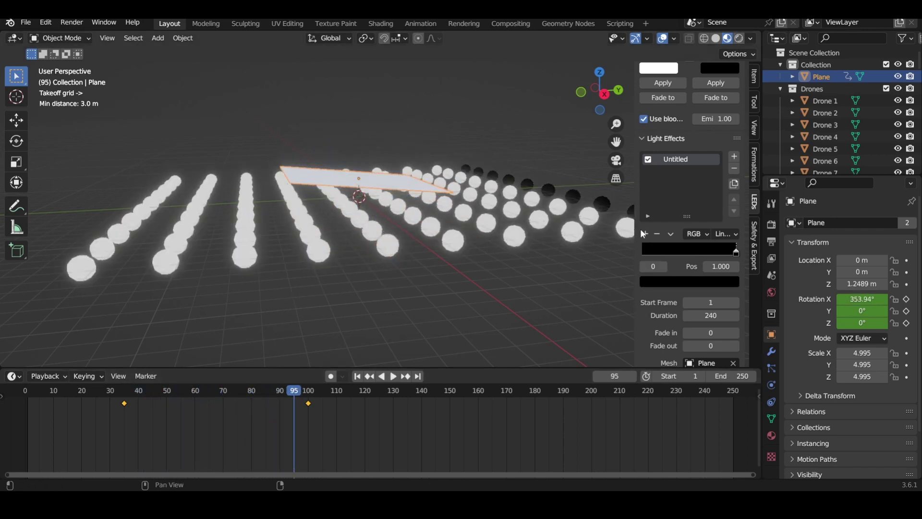
Add two ramp stops, turn the black stop white, and distribute the stops evenly.
left_click(646, 234)
left_click(648, 235)
left_click(709, 279)
left_click(743, 113)
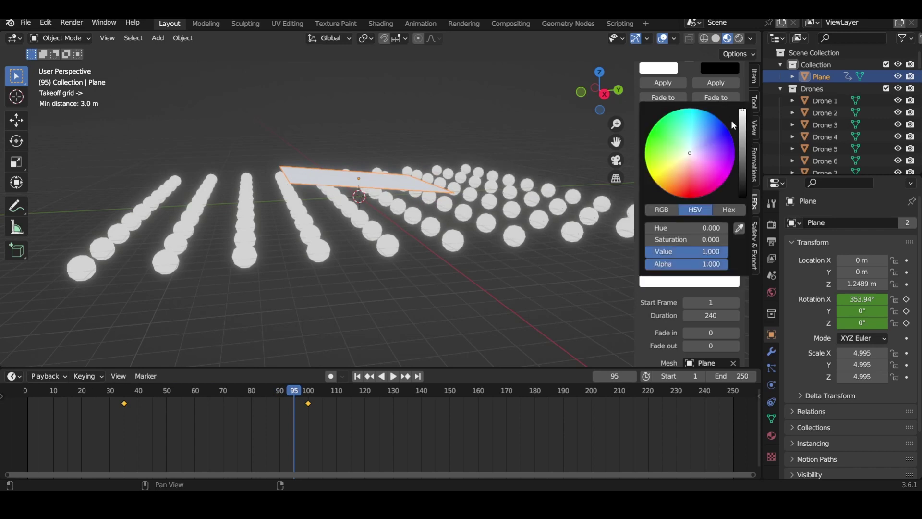
left_click(670, 234)
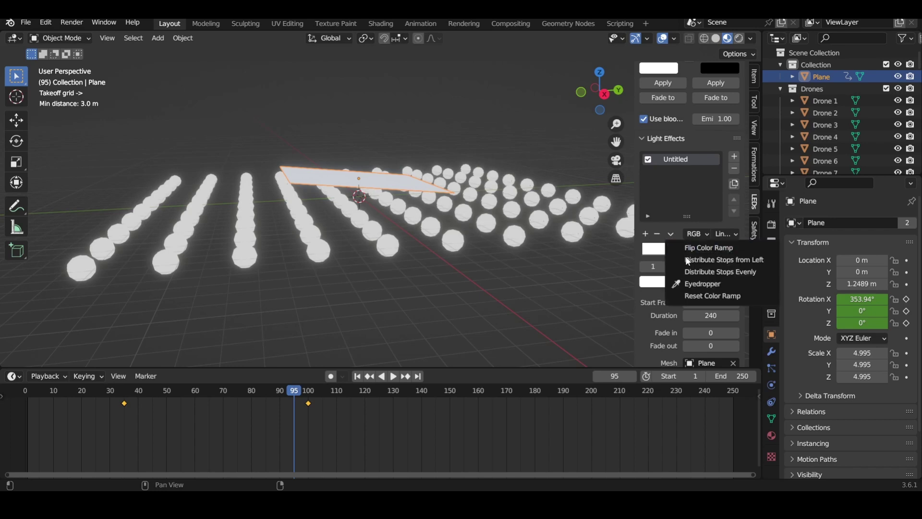
left_click(673, 272)
Colour the ramp stops green, cyan and blue from left to right.
left_click(674, 285)
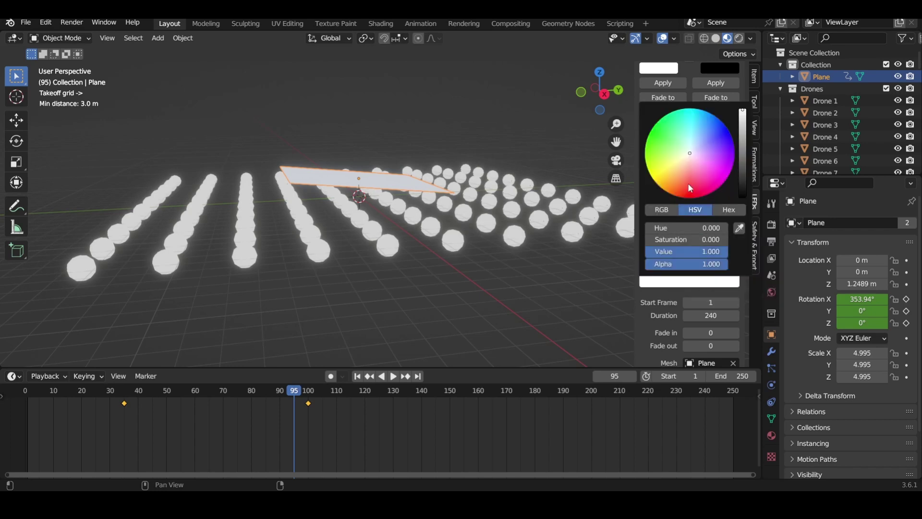
left_click(659, 173)
left_click(643, 251)
left_click(659, 283)
left_click(658, 152)
left_click(736, 250)
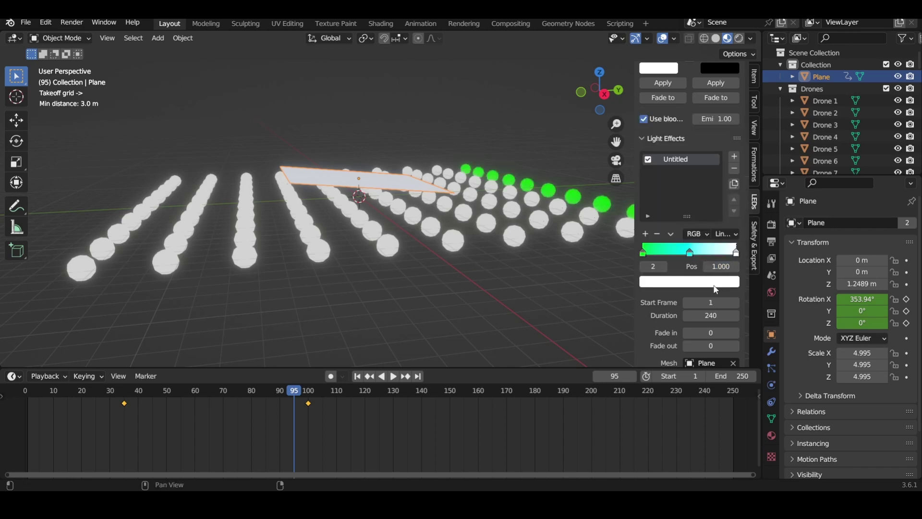
left_click(715, 284)
left_click(730, 141)
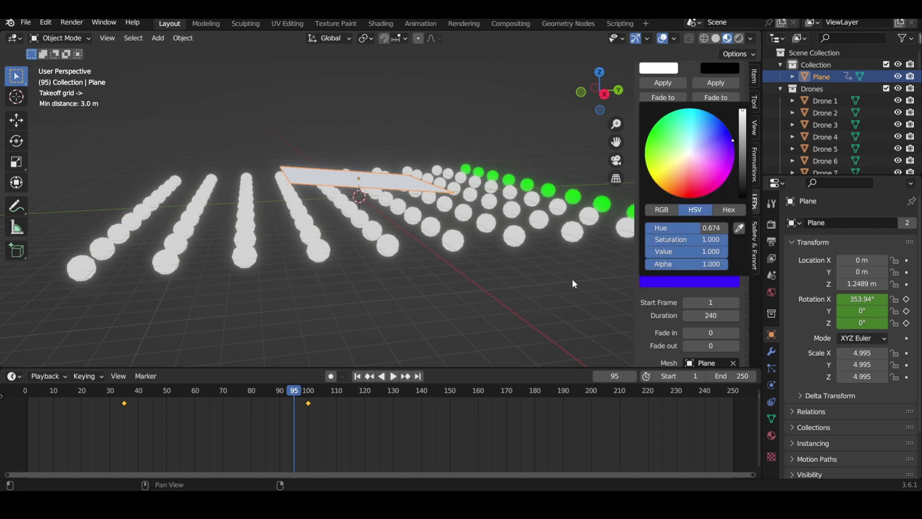
Preview the green sweep from around frame 41, then stop playback.
scroll(646, 318, "down", 4)
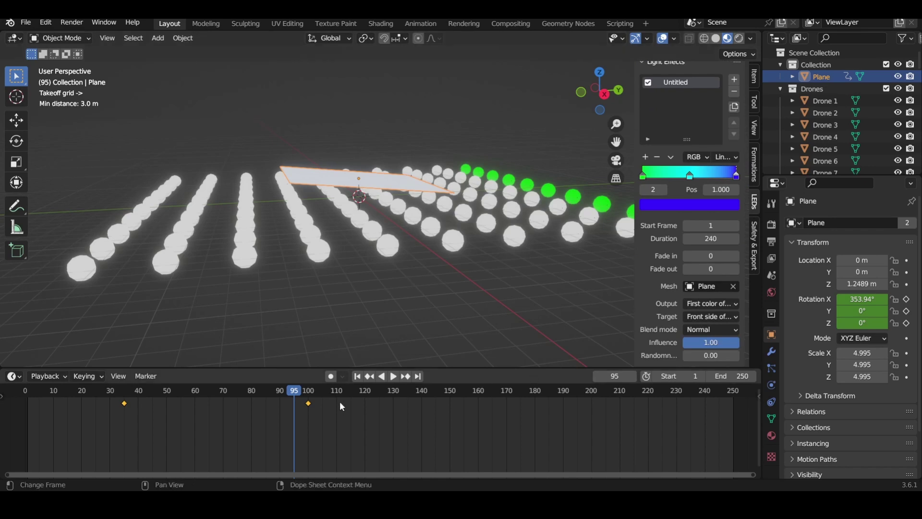
left_click_drag(293, 394, 154, 391)
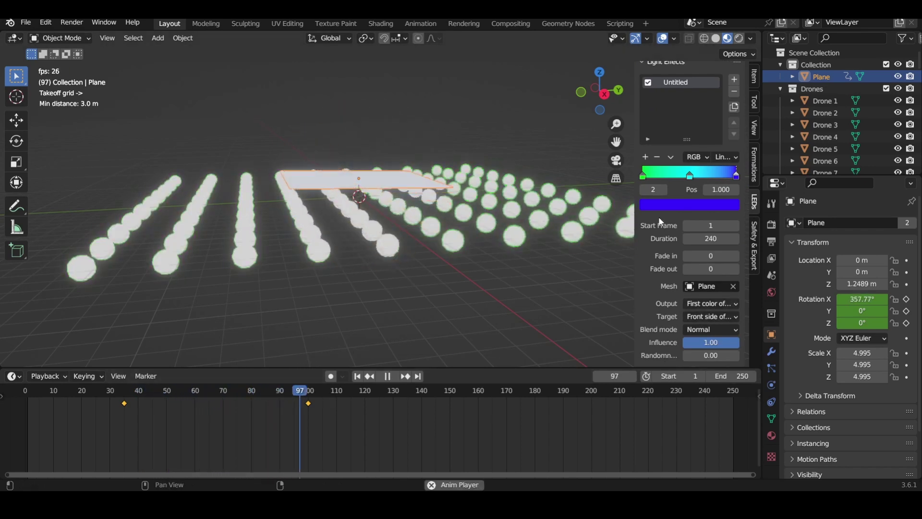
left_click(644, 177)
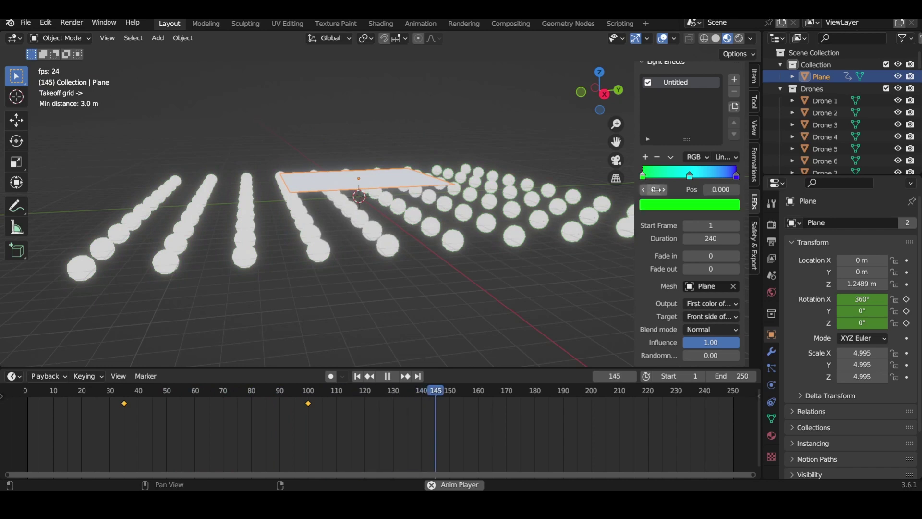
key("space")
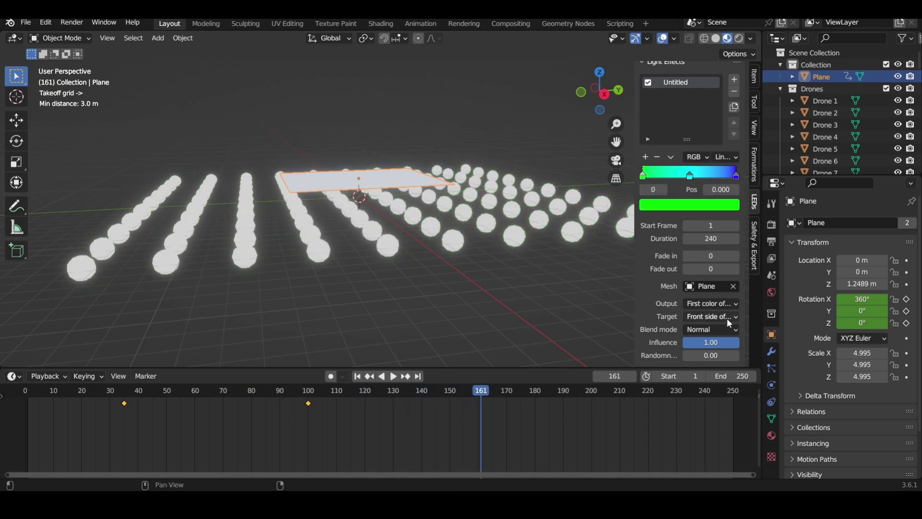
Set the effect output to Gradient and preview it from around frame 39.
left_click(727, 304)
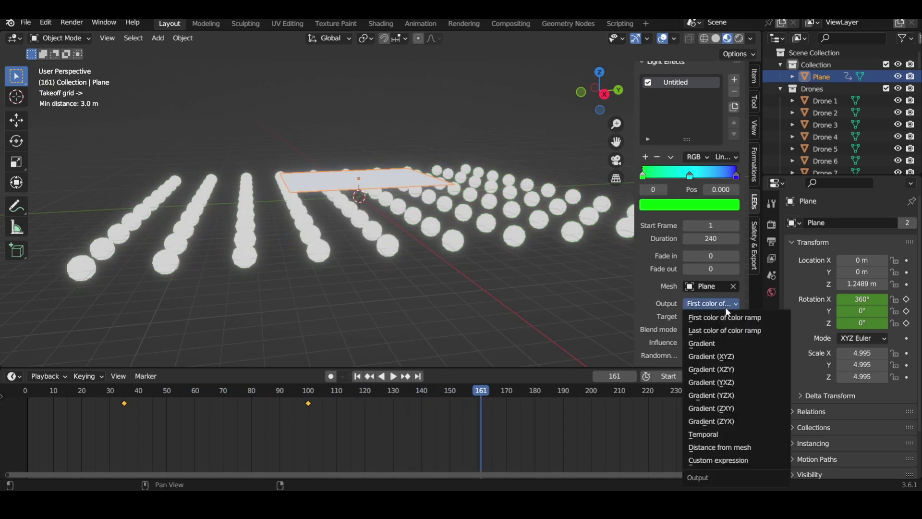
left_click(721, 344)
left_click_drag(330, 395, 136, 394)
key("space")
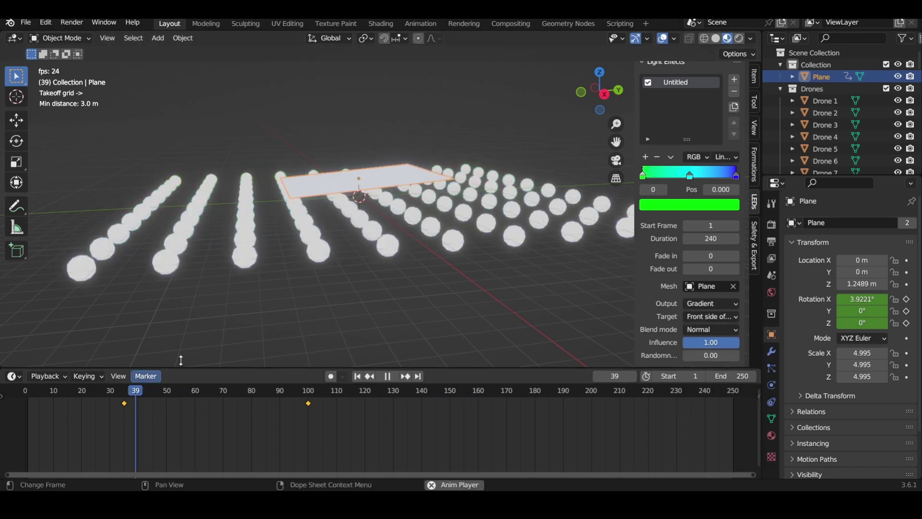
middle_click_drag(181, 360, 168, 273)
key("space")
Select Drone 1 and the left column of drones from a front view, then deselect them.
left_click(179, 273)
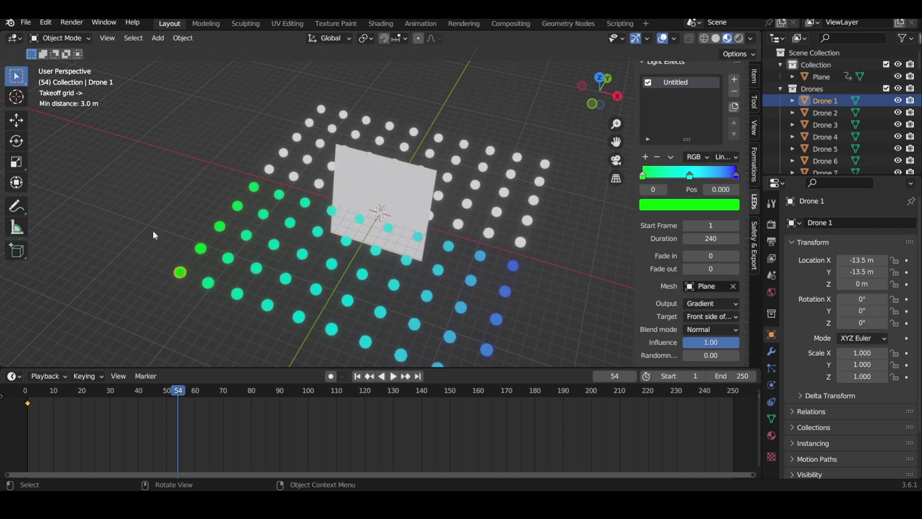
middle_click_drag(269, 247, 364, 258)
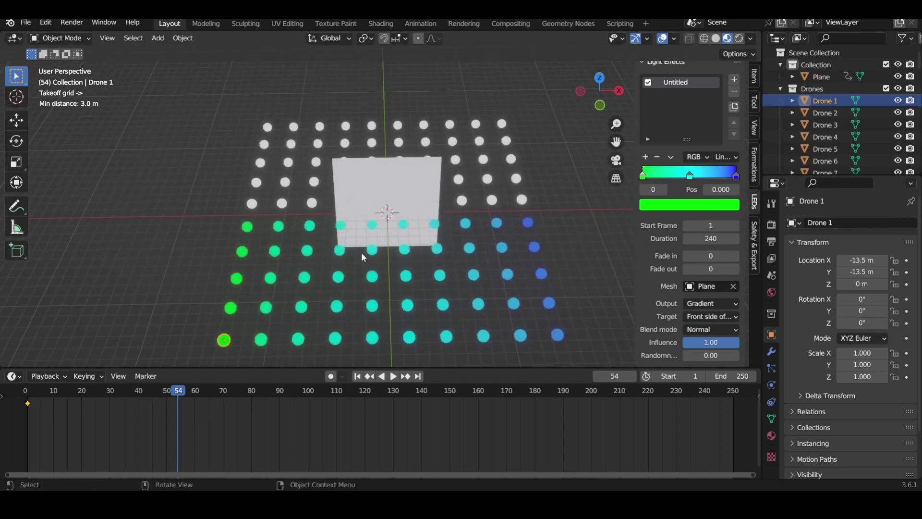
left_click_drag(218, 120, 270, 342)
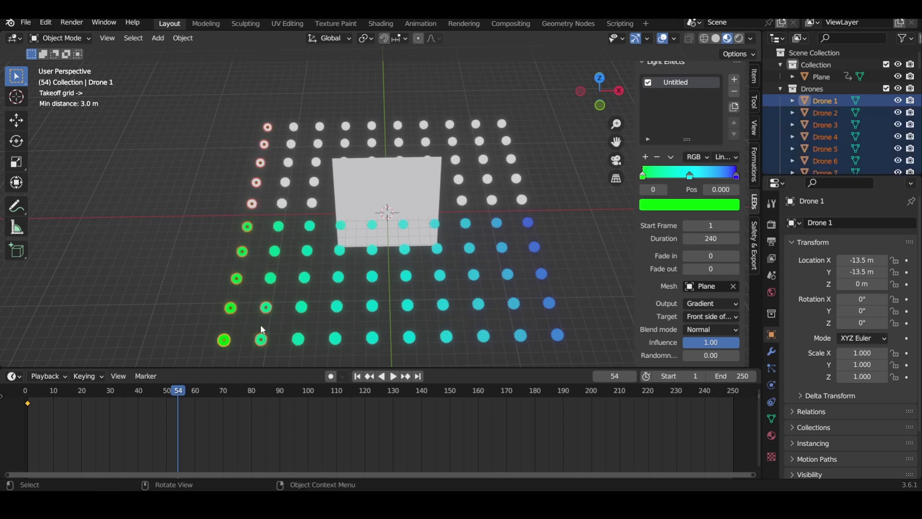
scroll(800, 135, "down", 3)
left_click(181, 252)
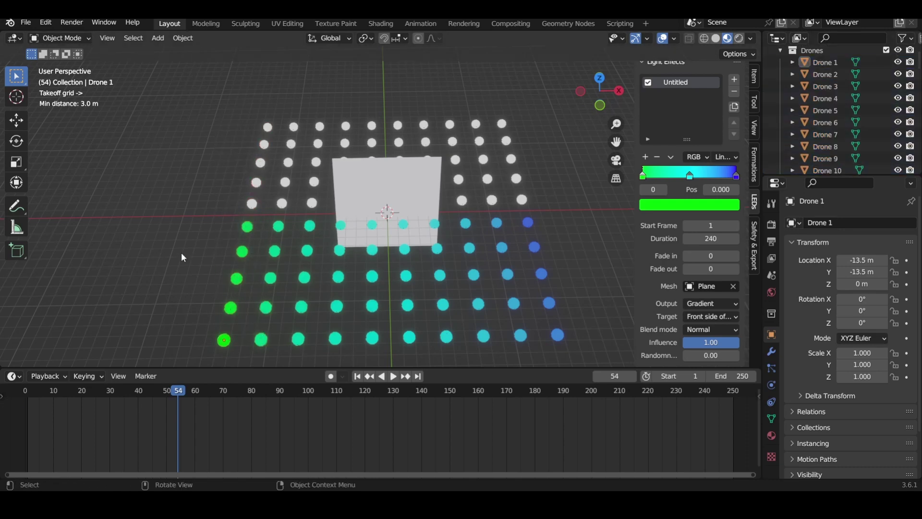
middle_click_drag(180, 252, 387, 252)
Replay the animation, then stop and return to frame 70.
key("space")
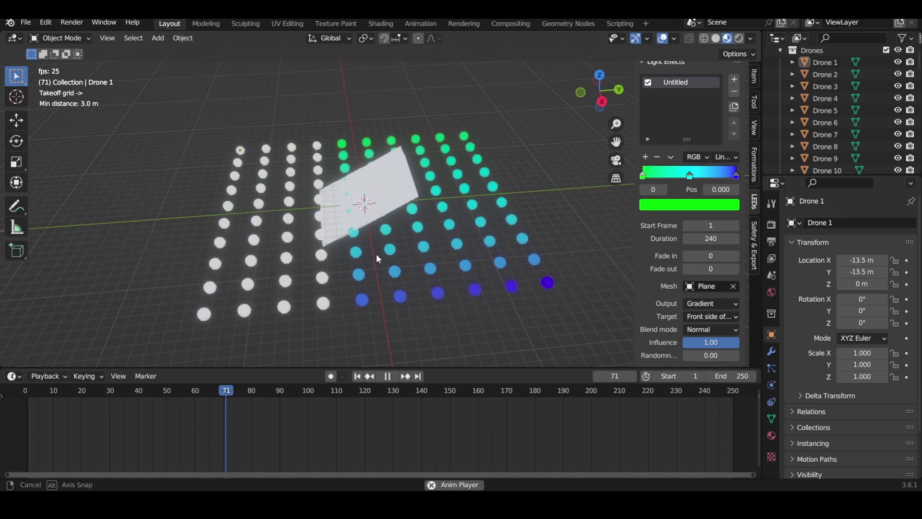
key("space")
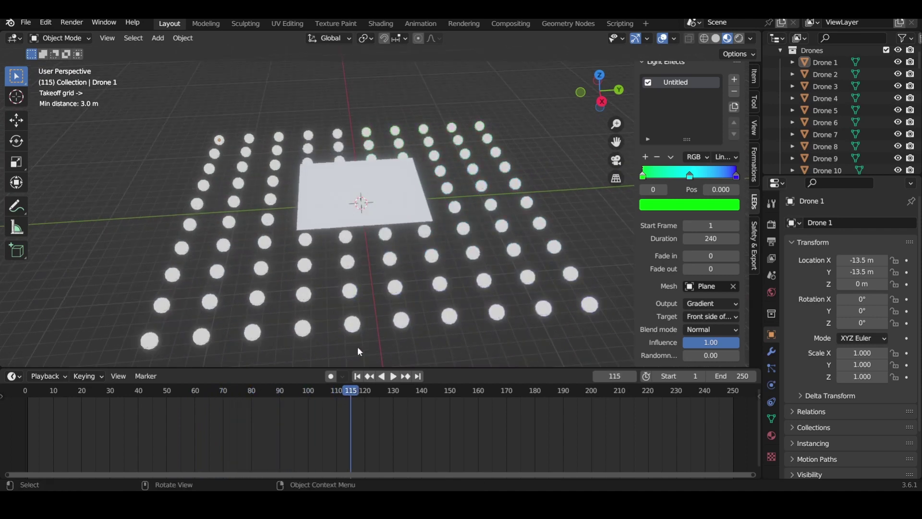
left_click_drag(344, 391, 222, 394)
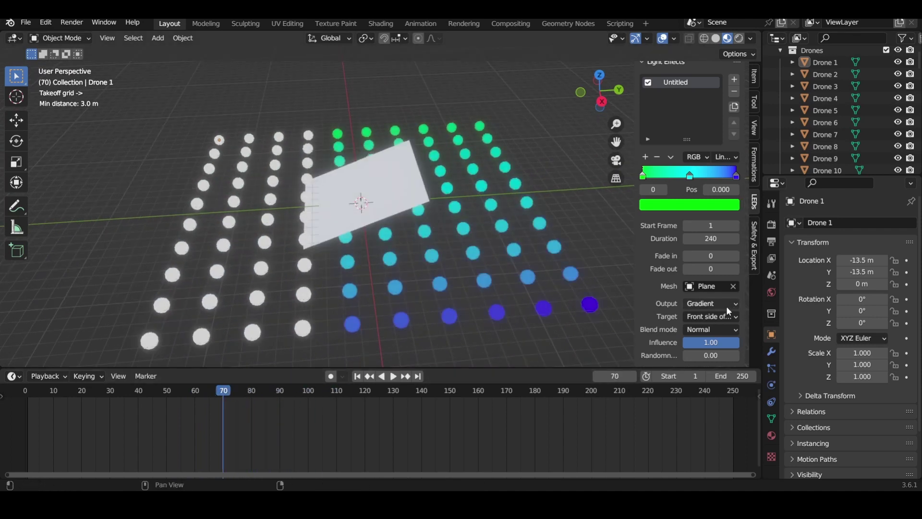
left_click(699, 303)
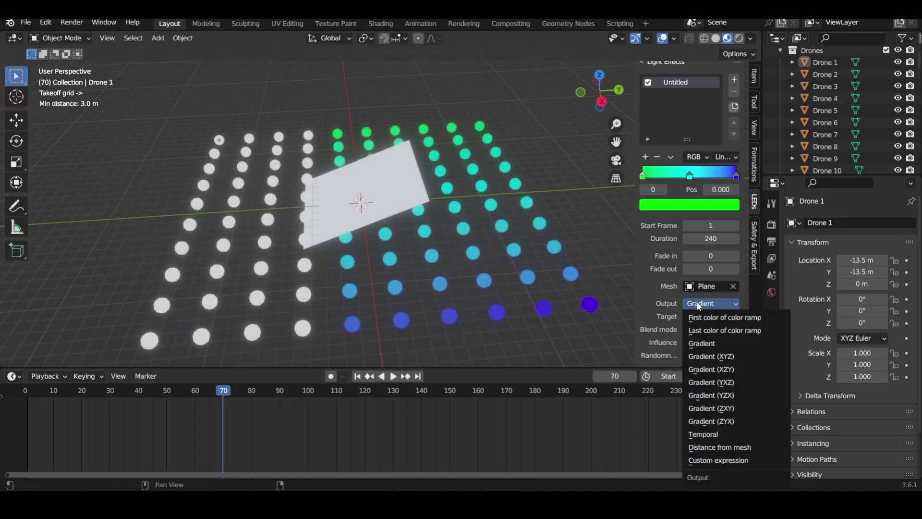
Set the output to Gradient (XYZ) and preview it, returning to frame 60.
left_click(709, 358)
key("space")
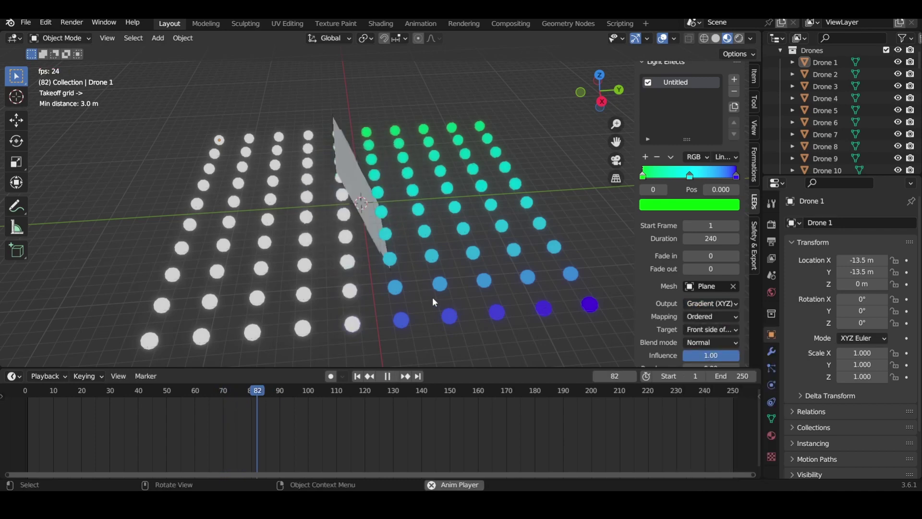
key("space")
middle_click_drag(438, 303, 480, 348)
key("space")
key("space")
left_click_drag(380, 397, 195, 401)
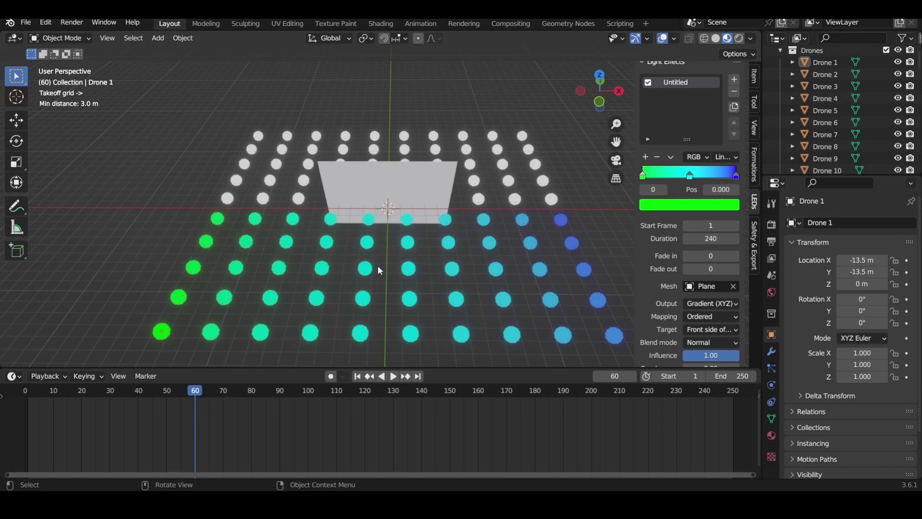
Switch the output to Gradient (ZYX) and view the grid from an angle.
left_click(706, 304)
left_click(730, 422)
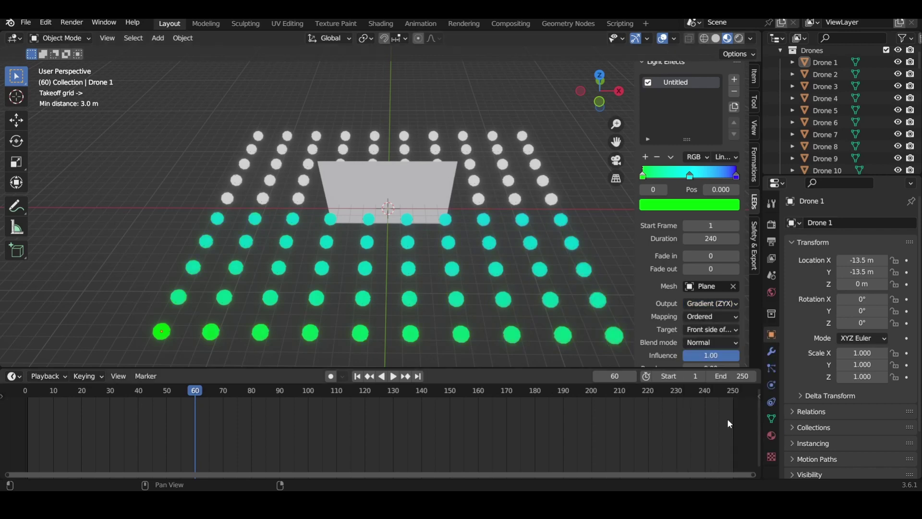
middle_click_drag(567, 310, 275, 226)
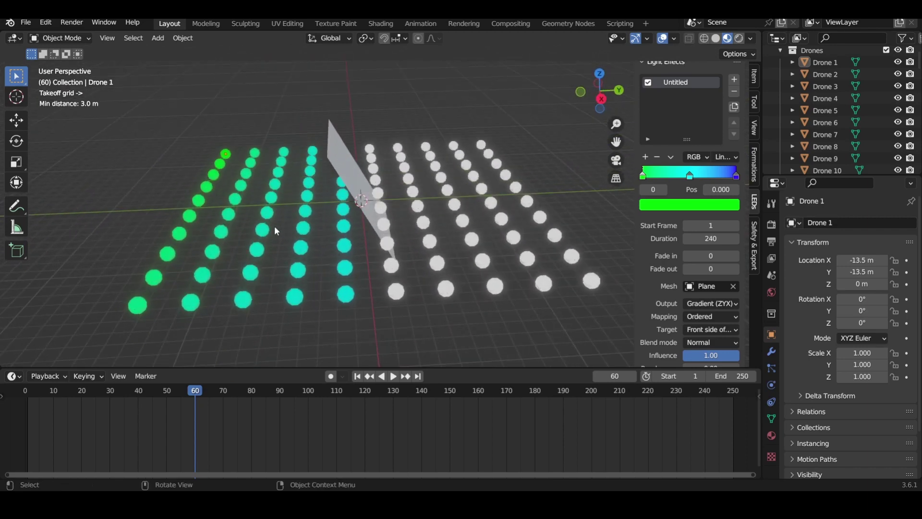
left_click(720, 303)
Set the effect output to Distance from mesh and preview the animation.
left_click(722, 447)
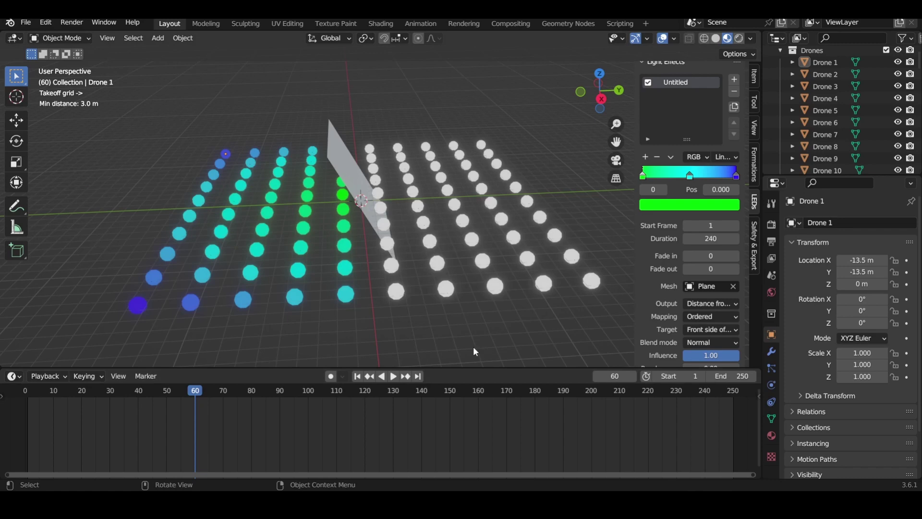
middle_click_drag(475, 352, 384, 282)
key("space")
left_click_drag(361, 392, 188, 390)
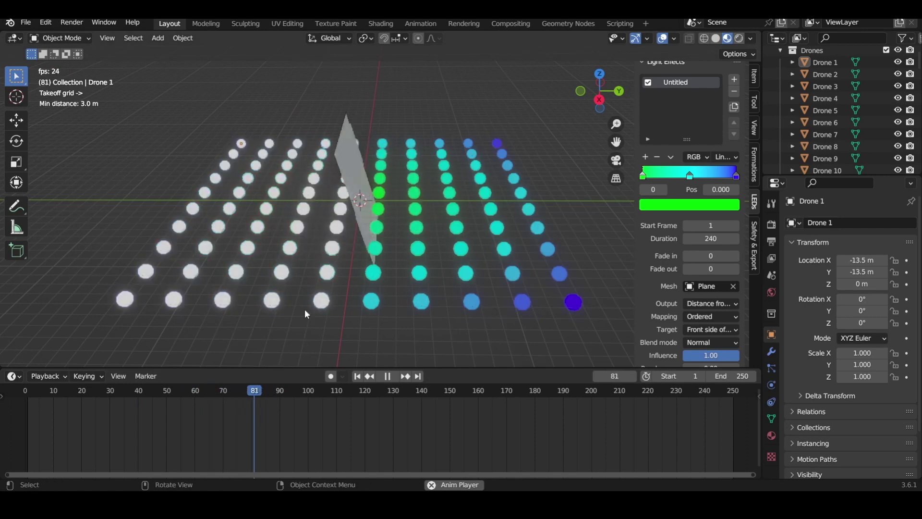
key("space")
Select the Plane and move its origin to the 3D cursor.
left_click(367, 252)
middle_click_drag(354, 303, 329, 165)
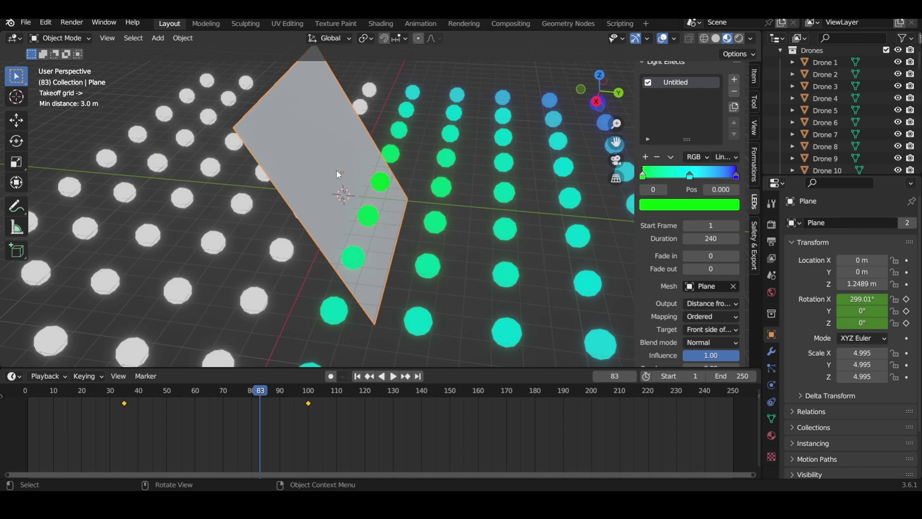
middle_click_drag(342, 172, 307, 219)
key("space")
key("space")
key("space")
key("space")
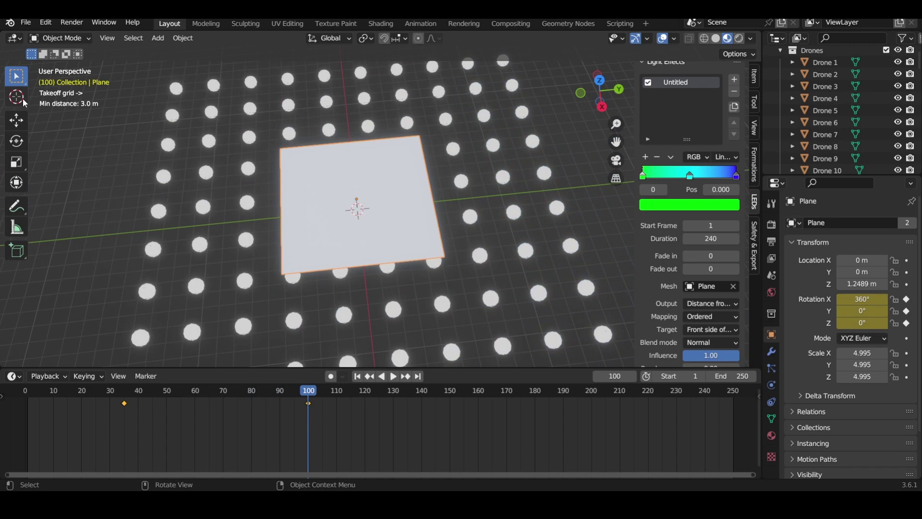
left_click(19, 98)
right_click(414, 158)
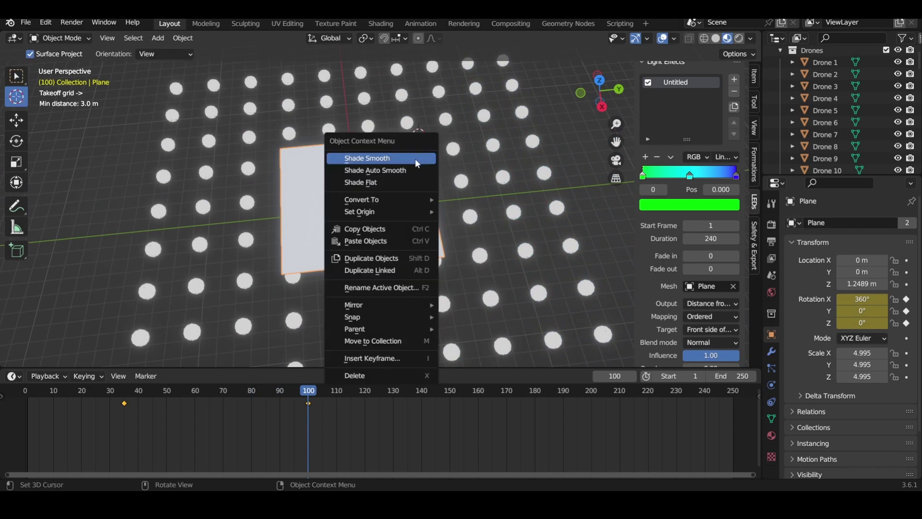
mouse_move(410, 212)
left_click(458, 236)
Recentre the Plane's origin on its geometry (X 0, Y 8.8803, Z 4.3208) and return to frame 62.
key("space")
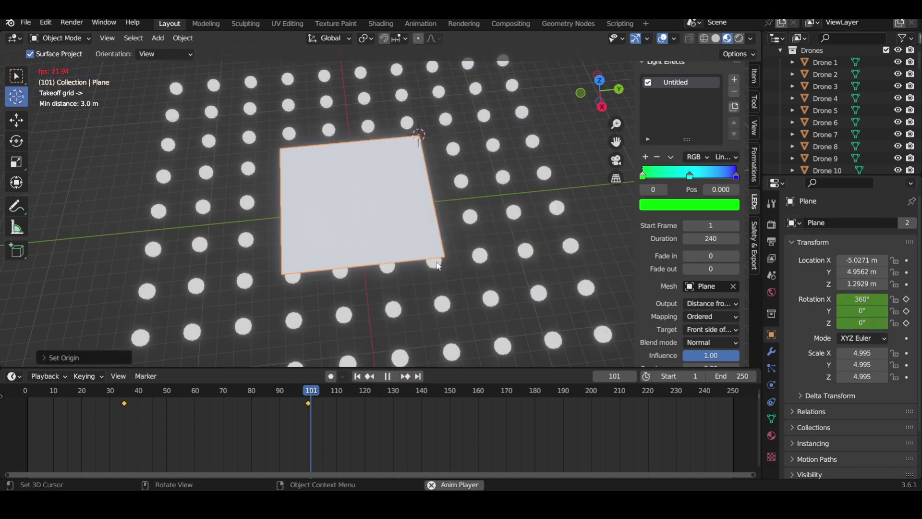
key("space")
left_click_drag(361, 400, 136, 391)
key("space")
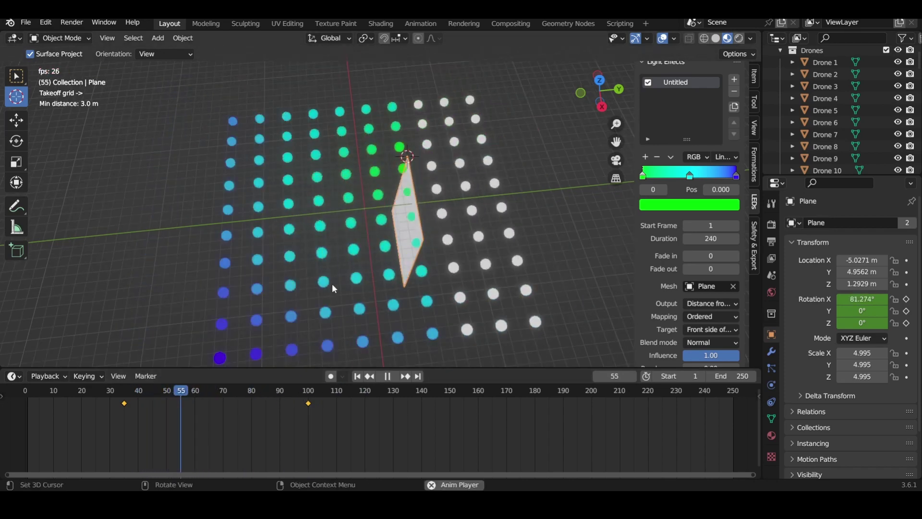
scroll(369, 143, "up", 5)
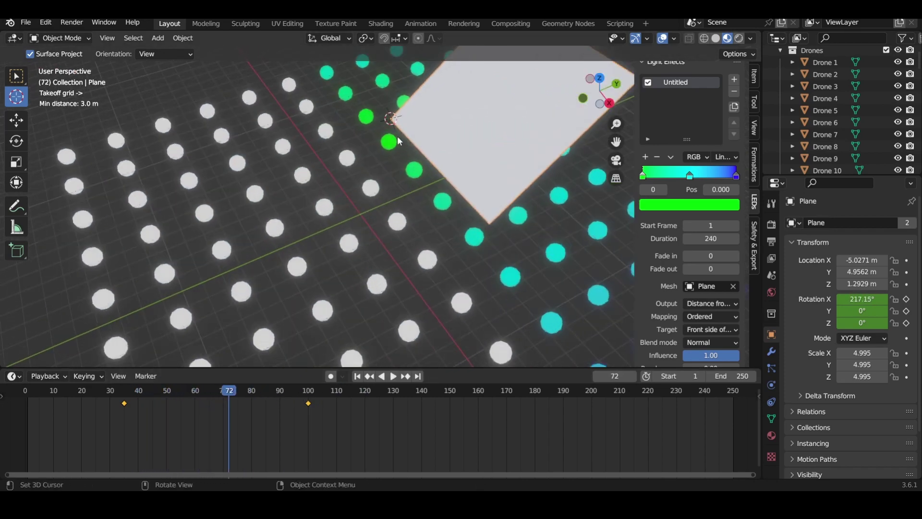
middle_click_drag(446, 124, 462, 137)
right_click(468, 138)
mouse_move(467, 138)
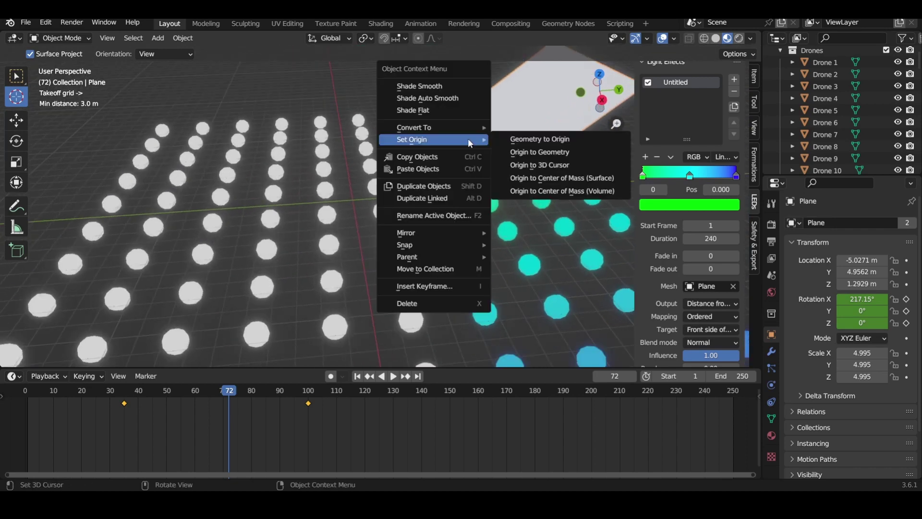
left_click(540, 154)
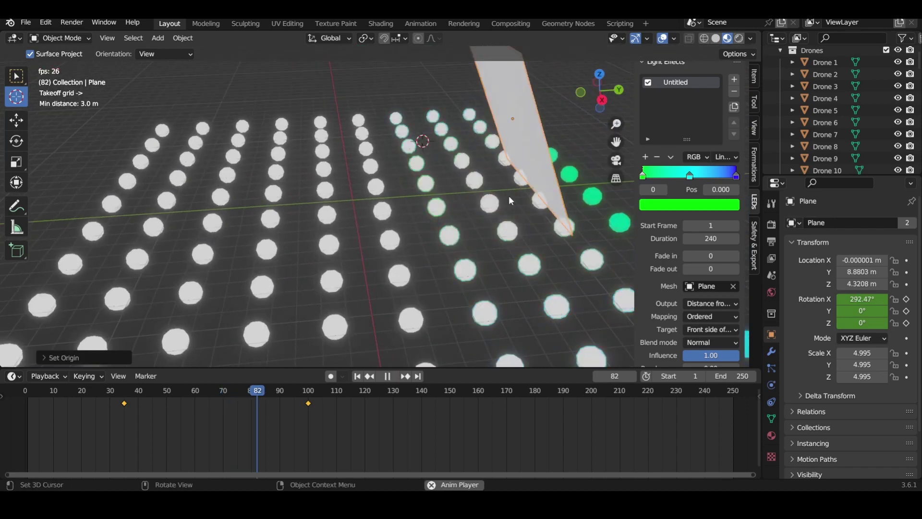
left_click_drag(309, 393, 185, 401)
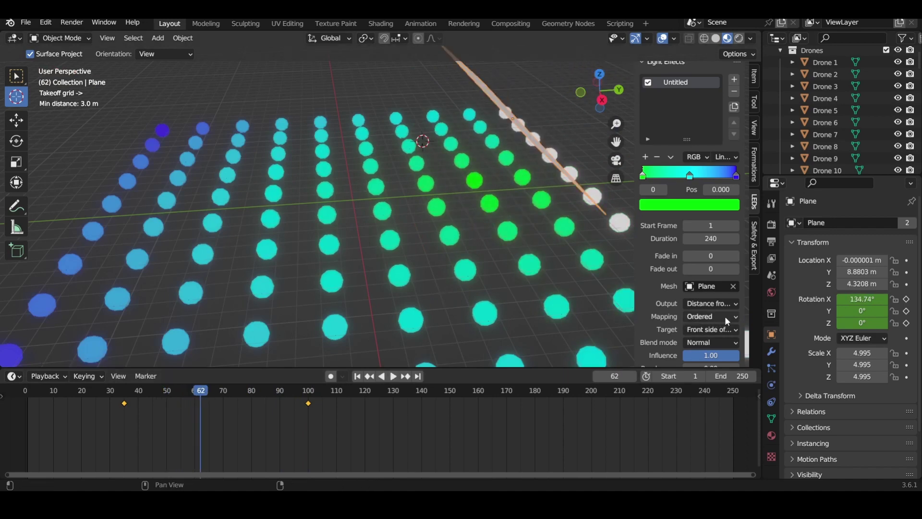
Make the light effect target all drones and play the animation.
left_click(719, 332)
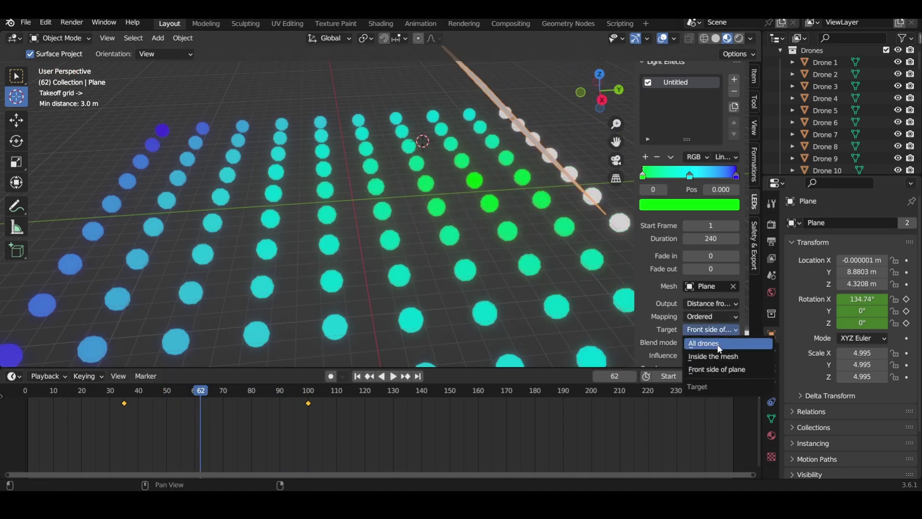
left_click(720, 348)
key("space")
key("space")
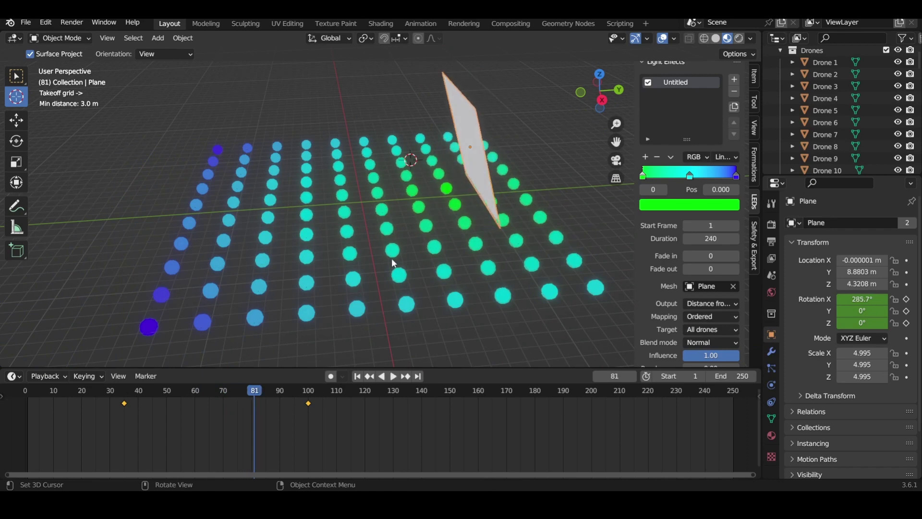
middle_click_drag(397, 265, 389, 263)
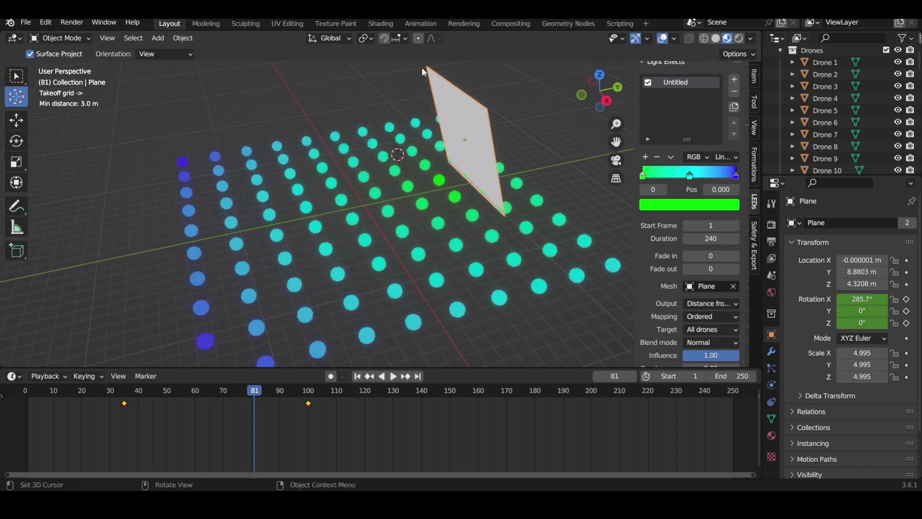
Move the Plane's geometry onto its origin and check the rotation.
right_click(448, 95)
mouse_move(463, 102)
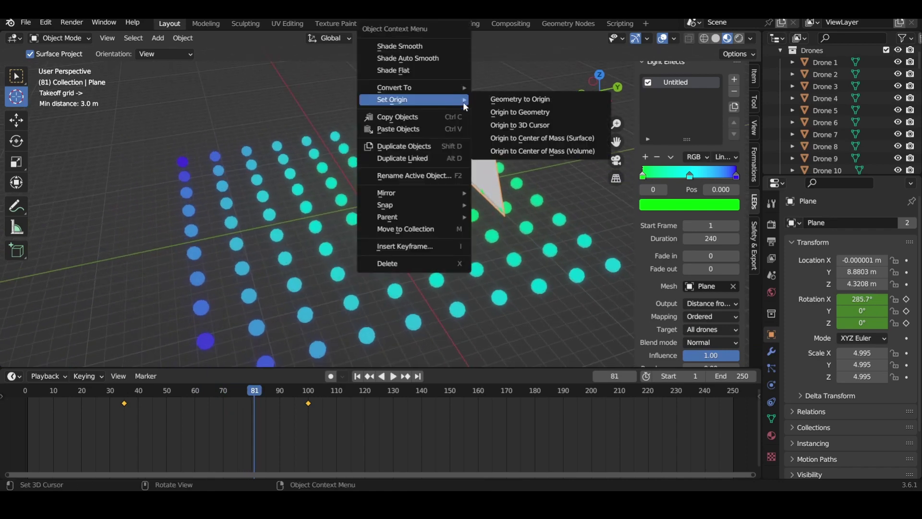
left_click(508, 100)
key("space")
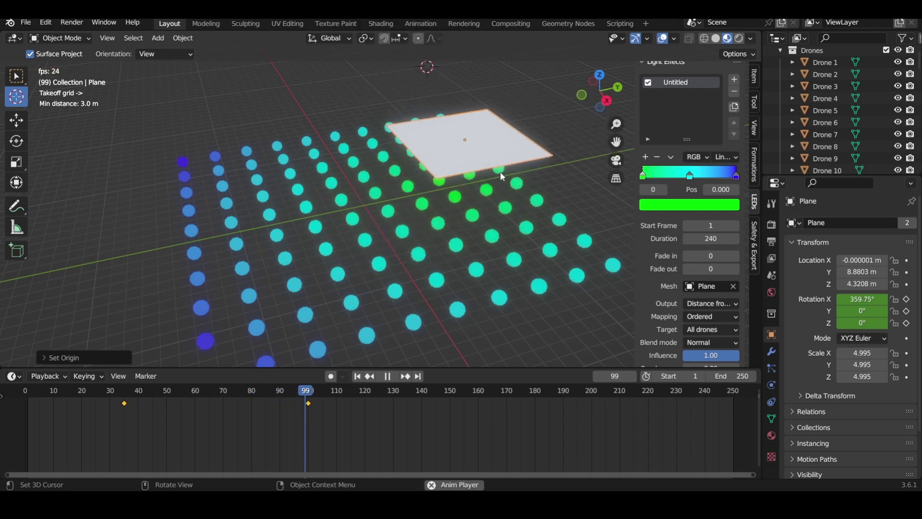
key("space")
Set the Plane's origin to a 3D cursor placed at its top corner.
scroll(457, 152, "up", 20, "alt")
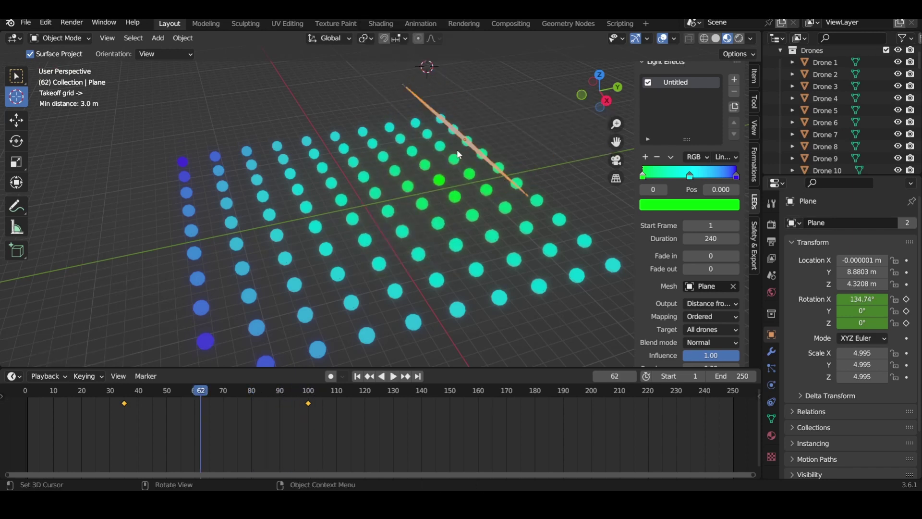
left_click(474, 72)
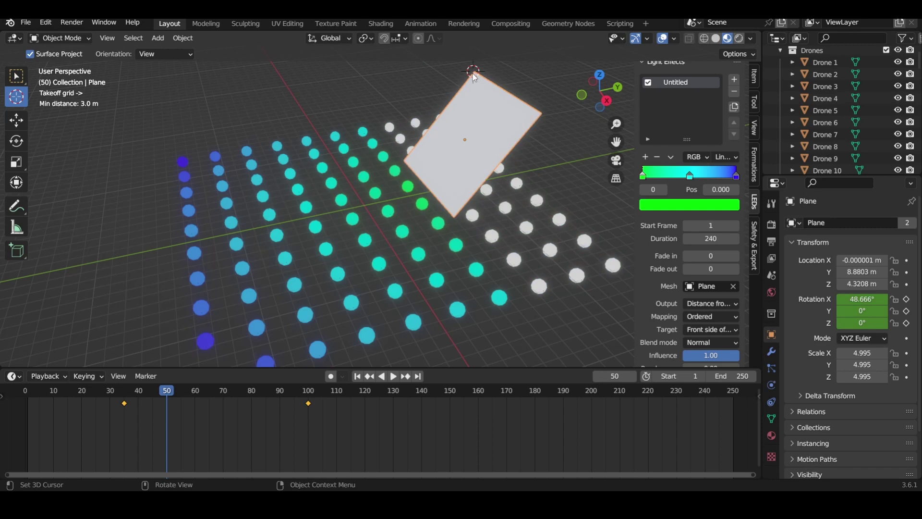
right_click(482, 116)
mouse_move(480, 117)
left_click(528, 140)
key("space")
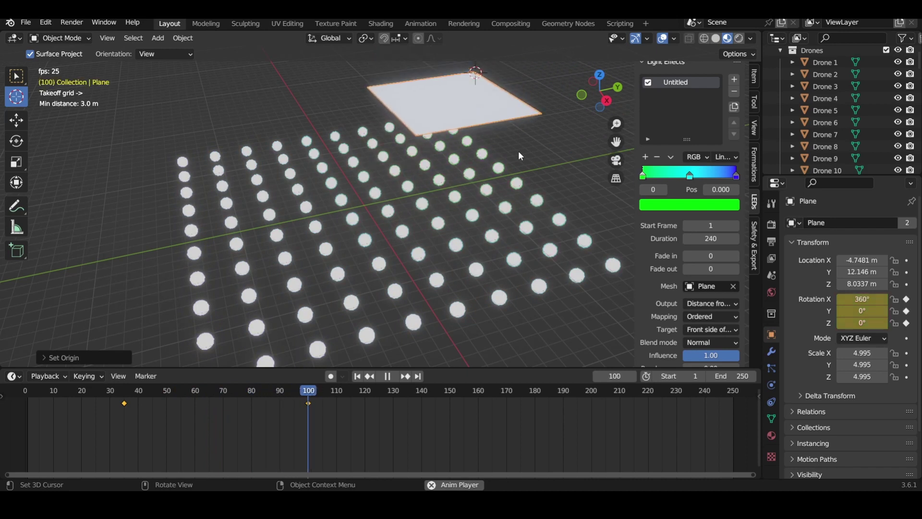
key("space")
Retarget all drones, preview from frame 65, and review the Blend mode and Target lists.
left_click(718, 329)
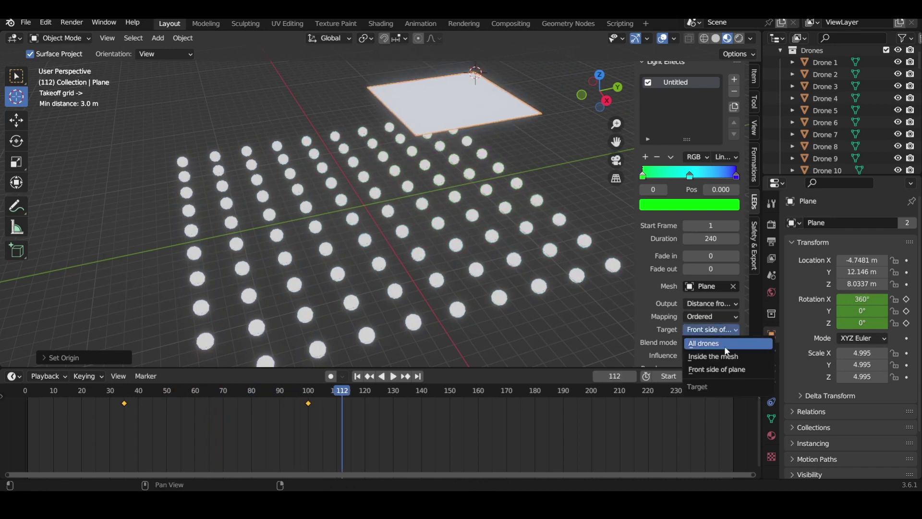
left_click(723, 342)
key("space")
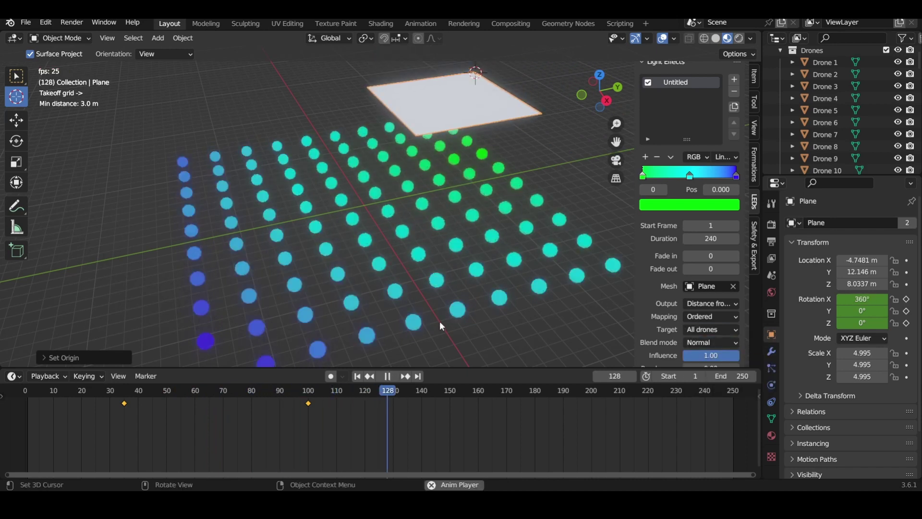
left_click_drag(387, 399, 153, 394)
key("space")
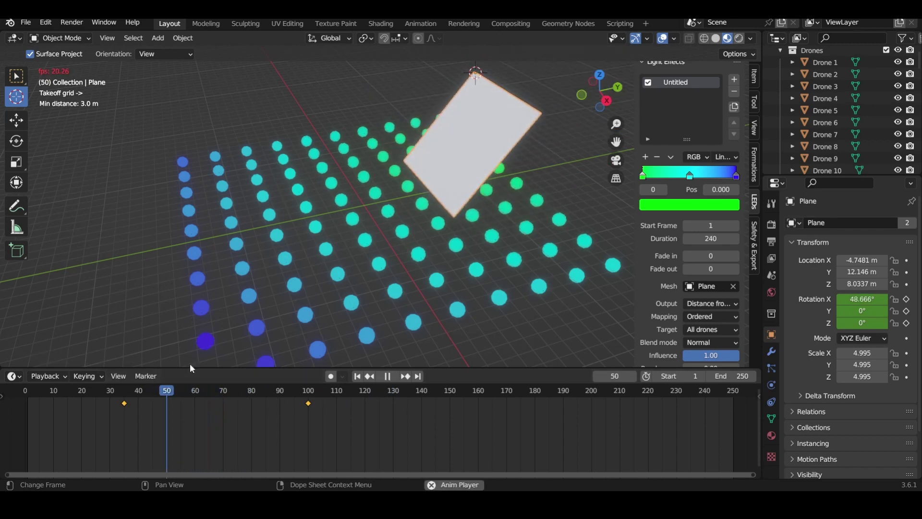
key("space")
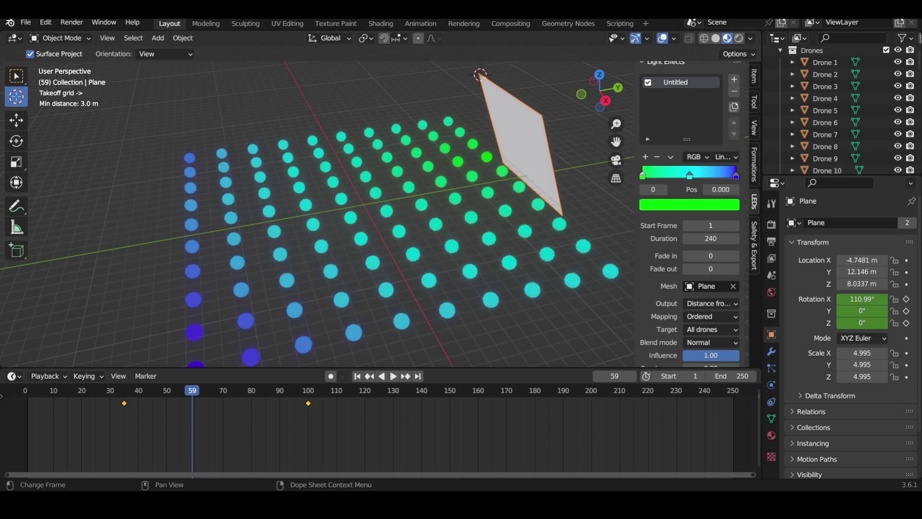
left_click(715, 342)
left_click(719, 328)
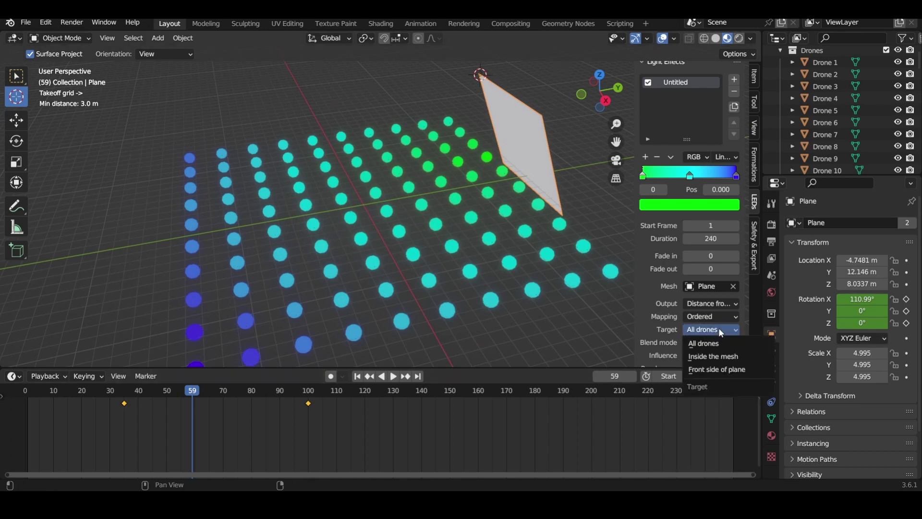
Set the effect output to Temporal and play the animation.
left_click(727, 303)
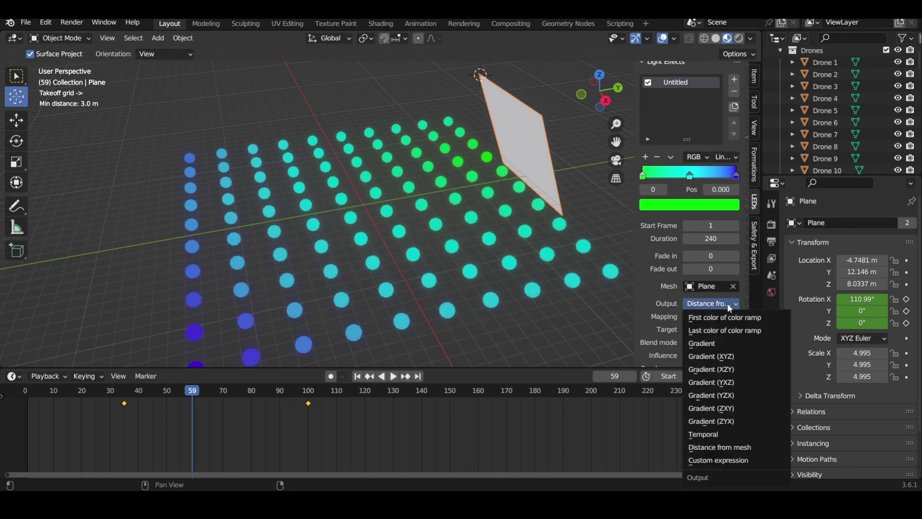
left_click(728, 434)
key("space")
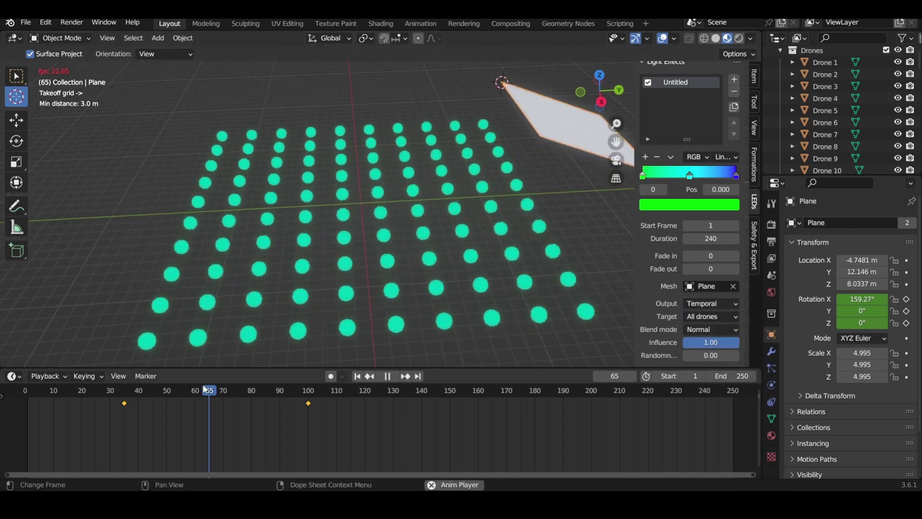
key("space")
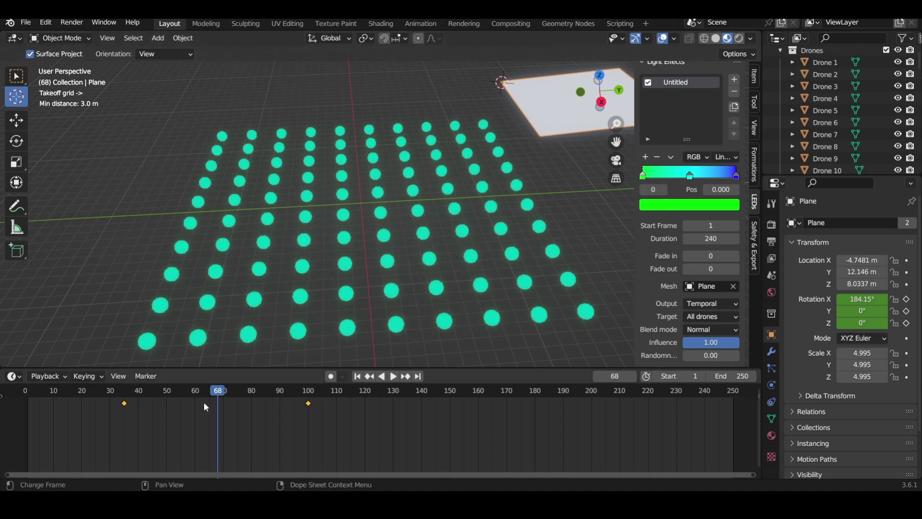
Preview the temporal colours from frame 0 and select the Plane's two rotation keyframes.
left_click_drag(219, 393, 25, 393)
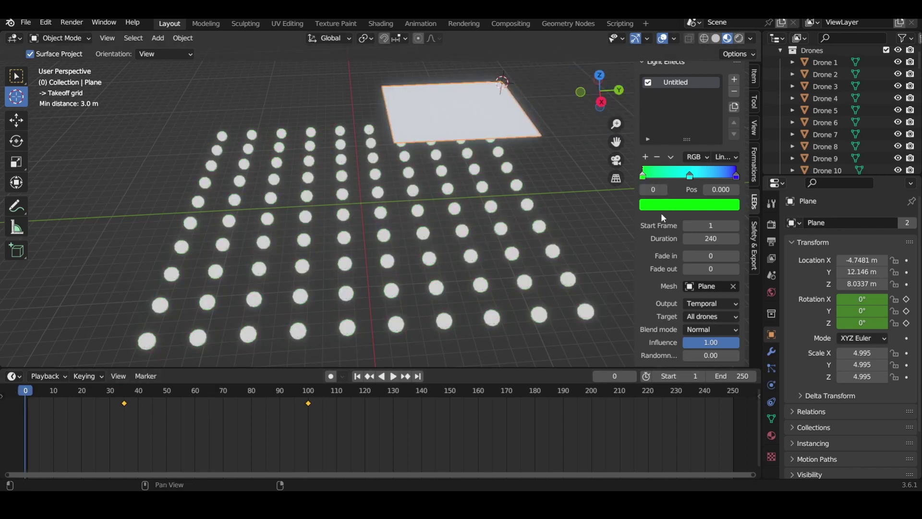
left_click(633, 375)
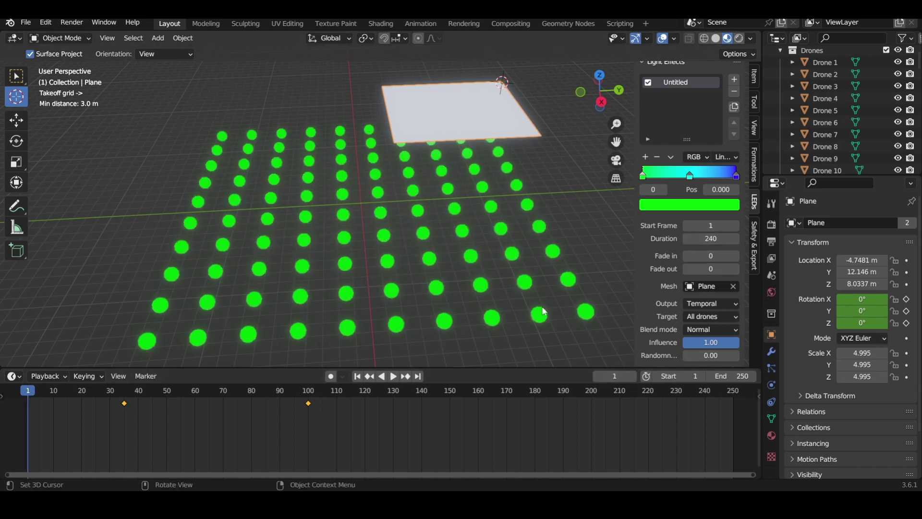
key("space")
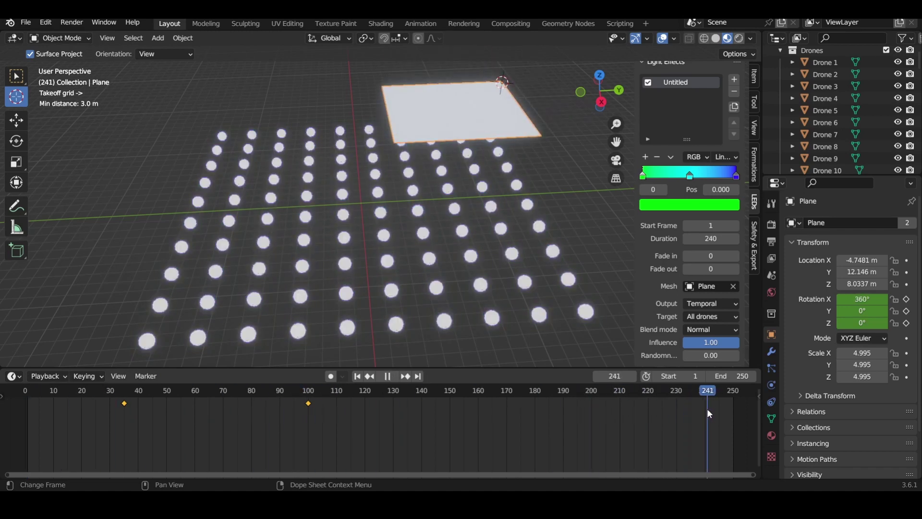
left_click_drag(677, 414, 25, 428)
key("space")
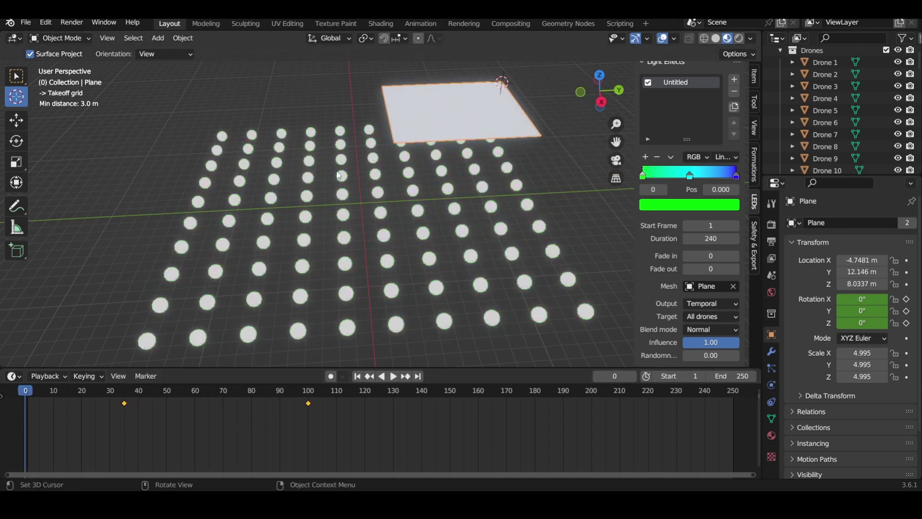
left_click_drag(313, 439, 44, 392)
Delete the Plane's rotation keyframes and set the effect's randomness to 10.
key("Delete")
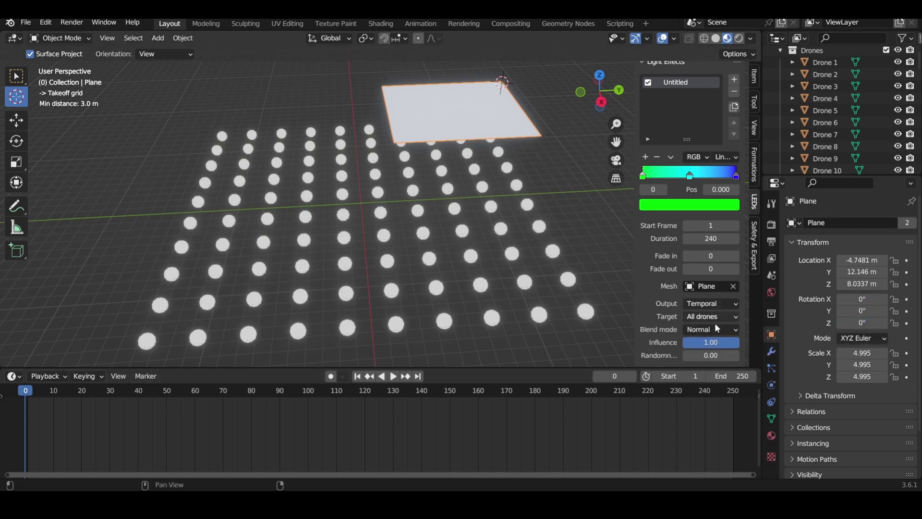
left_click(708, 356)
type("10")
key("Return")
Preview the randomised drone colours from around frame 38 while orbiting the grid.
left_click_drag(18, 386, 135, 395)
middle_click_drag(241, 327, 246, 292)
key("space")
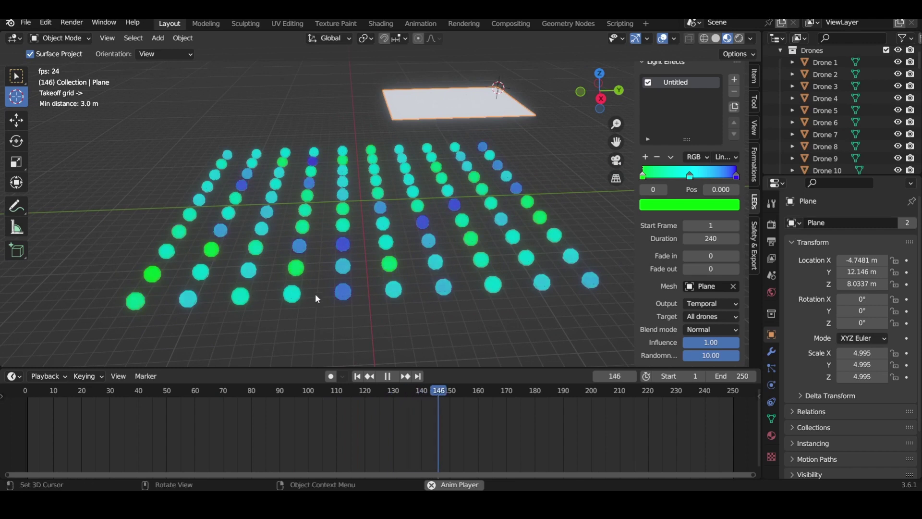
key("space")
left_click(133, 417)
key("space")
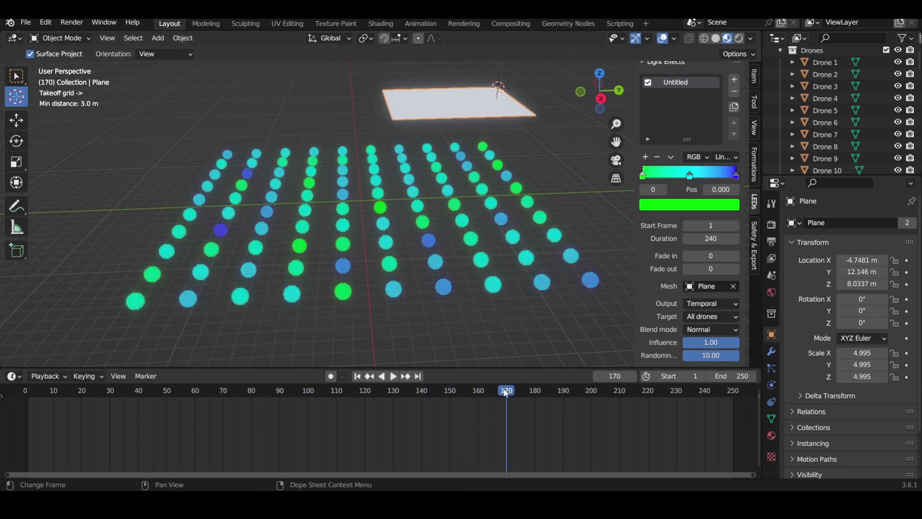
left_click(132, 417)
middle_click_drag(313, 288, 346, 296)
Set the effect duration to 25 frames and preview it from the start.
key("space")
left_click(717, 238)
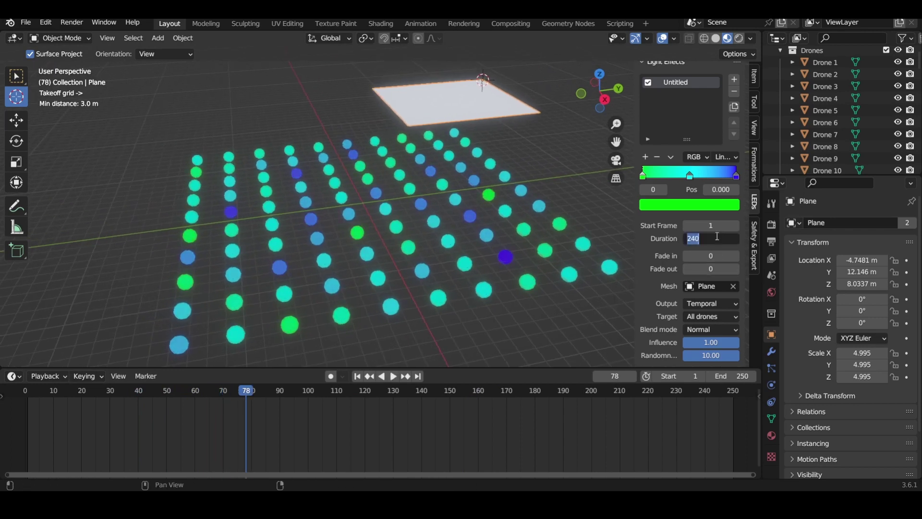
type("25")
key("Return")
left_click_drag(296, 398, 24, 408)
key("space")
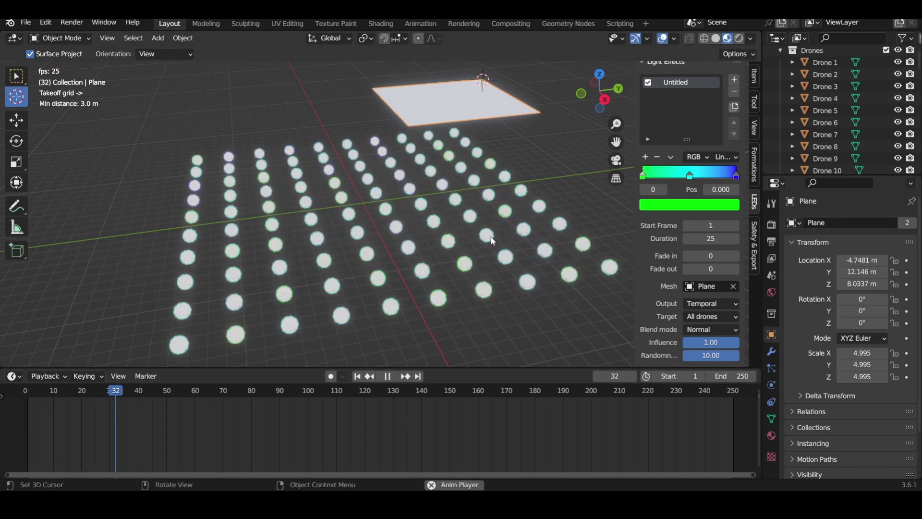
key("space")
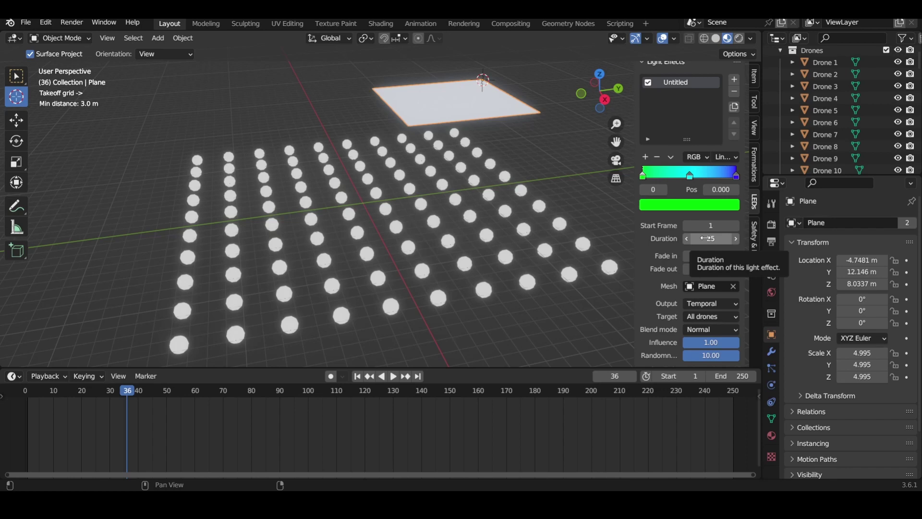
Replay from the start, then change the duration to 100 frames.
key("shift+Left")
key("space")
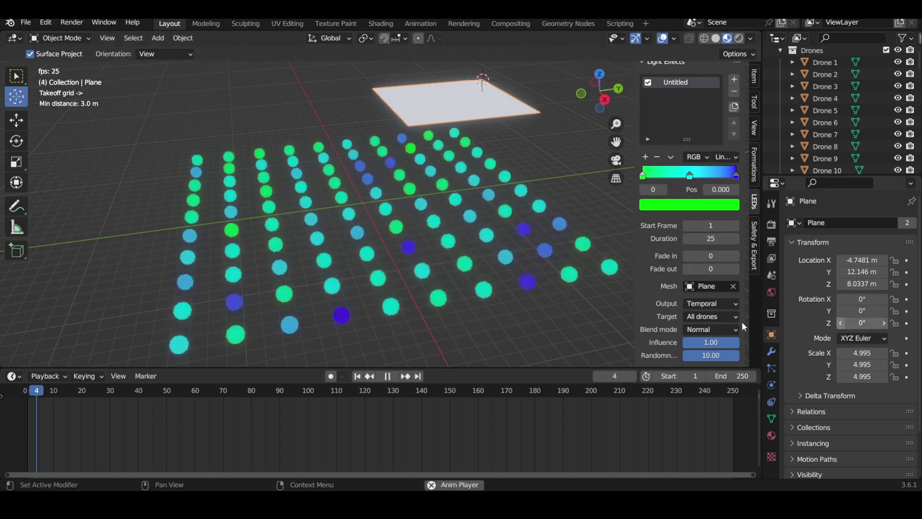
key("space")
left_click(709, 238)
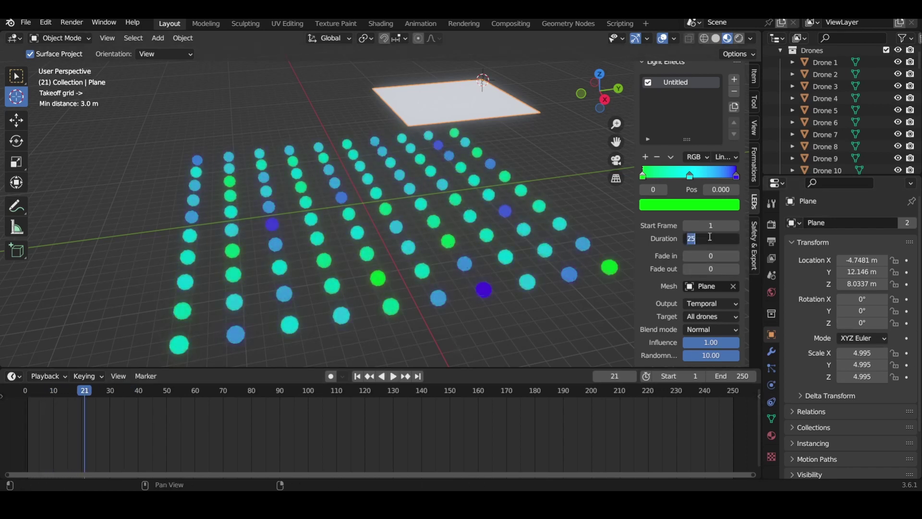
type("100")
key("Return")
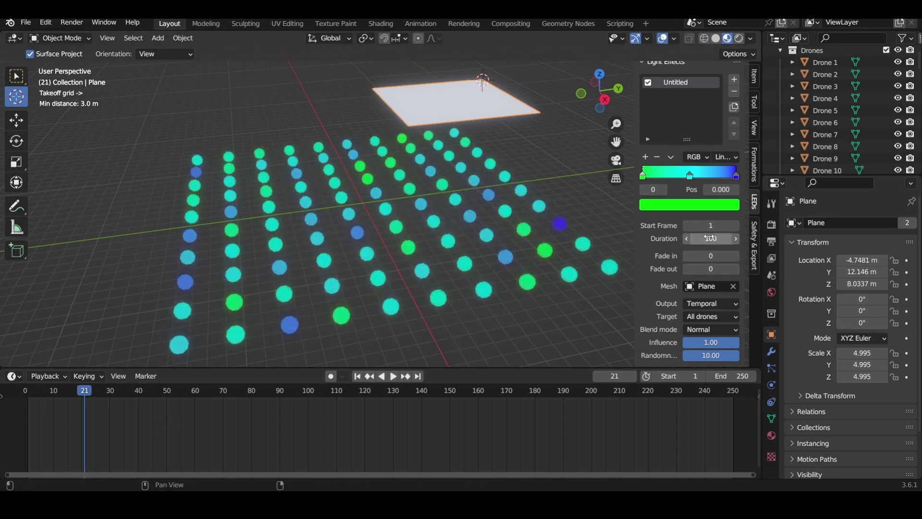
Add a new colour stop to the ramp and preview from frame 0.
left_click(646, 159)
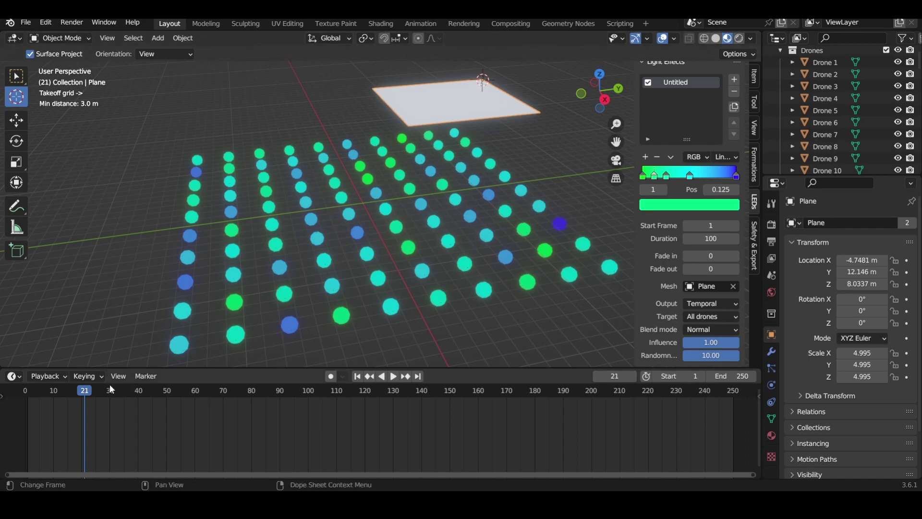
left_click_drag(76, 391, 25, 391)
key("space")
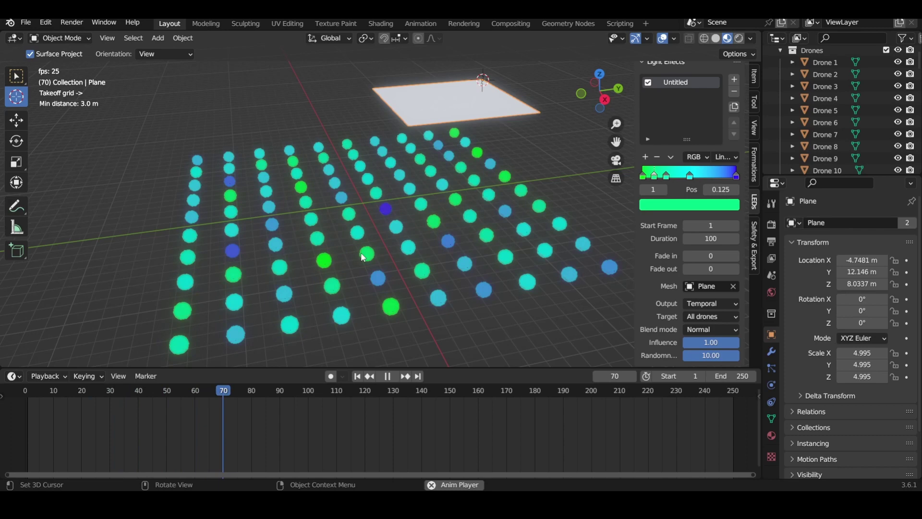
key("space")
Drag the new green stop to position 0.0009 and replay the animation.
left_click_drag(654, 174, 647, 162)
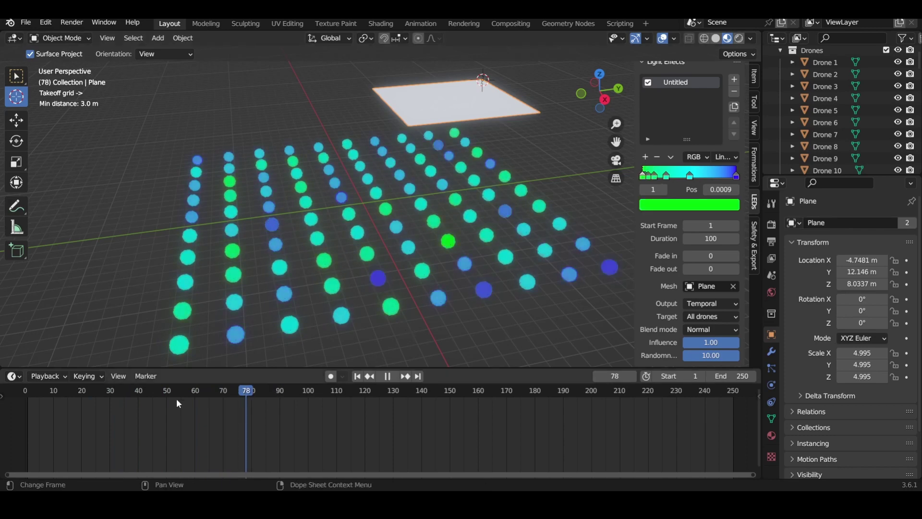
key("shift+Left")
key("space")
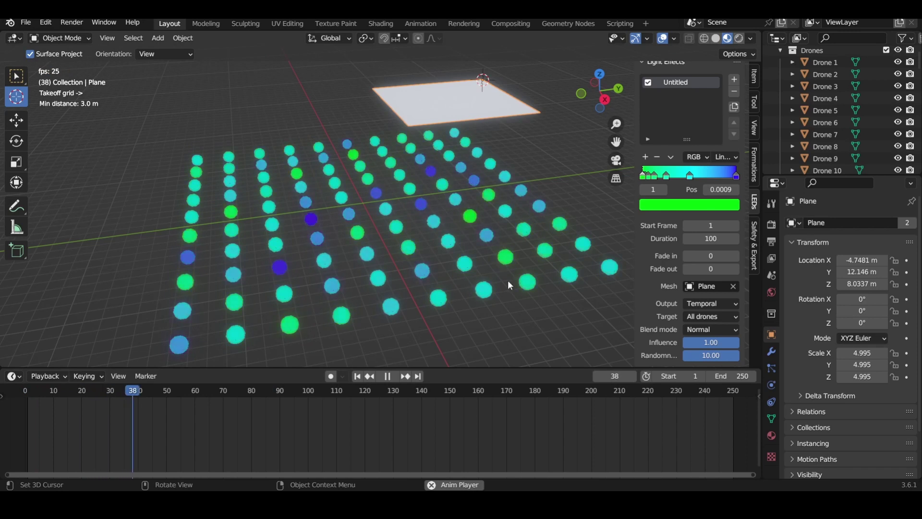
key("space")
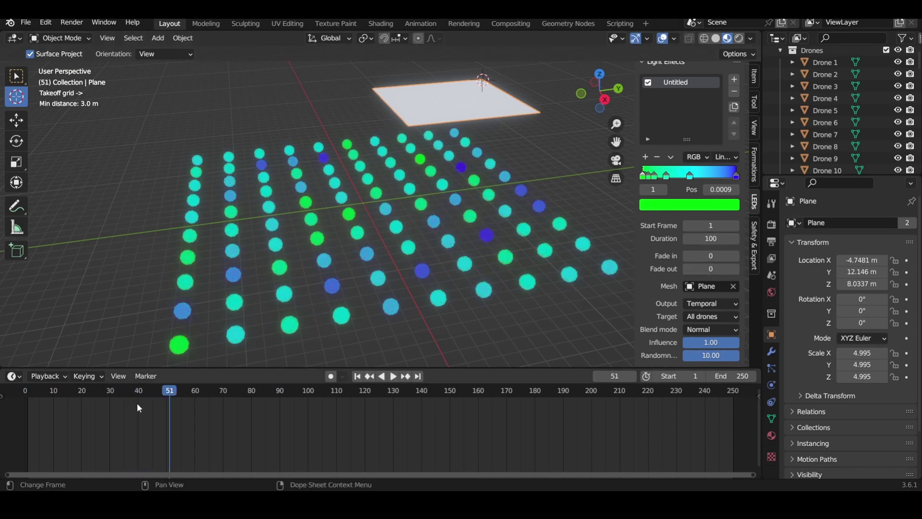
left_click_drag(139, 400, 4, 405)
key("space")
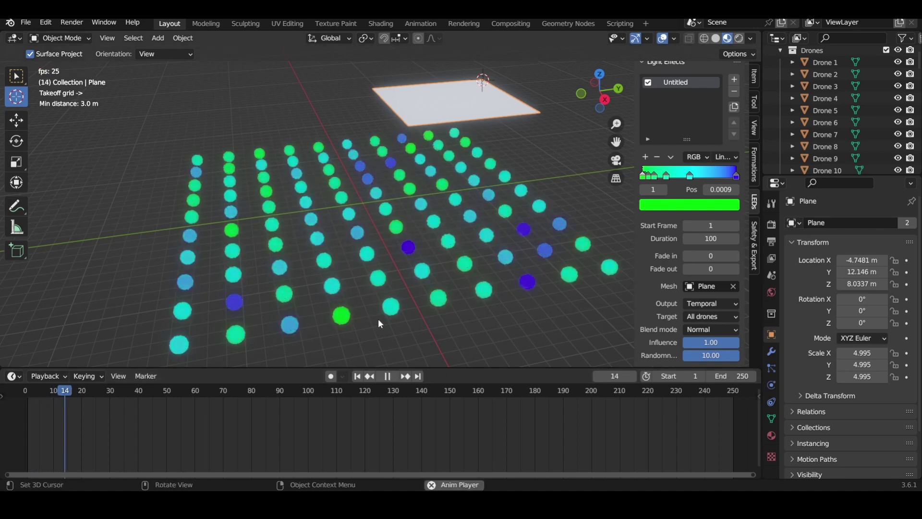
Limit the light effect to drones in front of the Plane.
key("space")
middle_click_drag(458, 249, 441, 237)
left_click(703, 316)
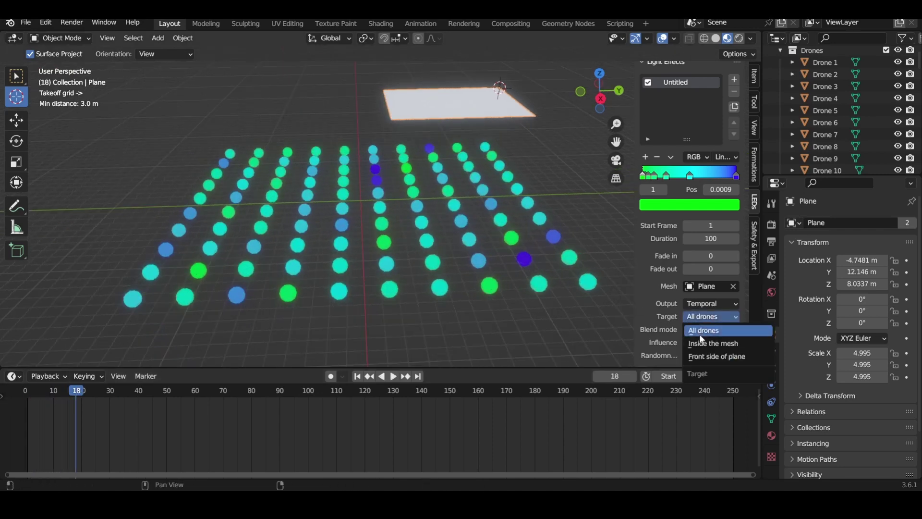
left_click(718, 356)
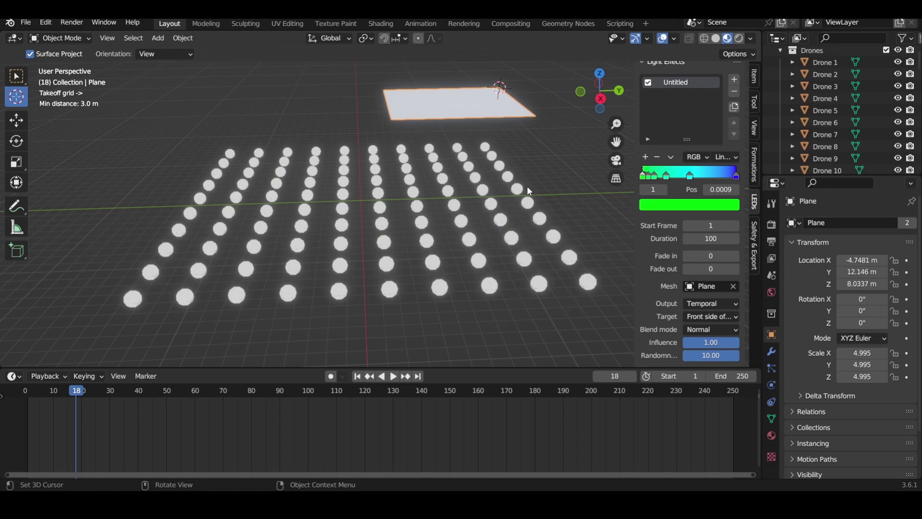
Tilt the Plane about 82° on X, place it across the grid's middle, and preview.
key("g")
key("Escape")
key("r")
key("x")
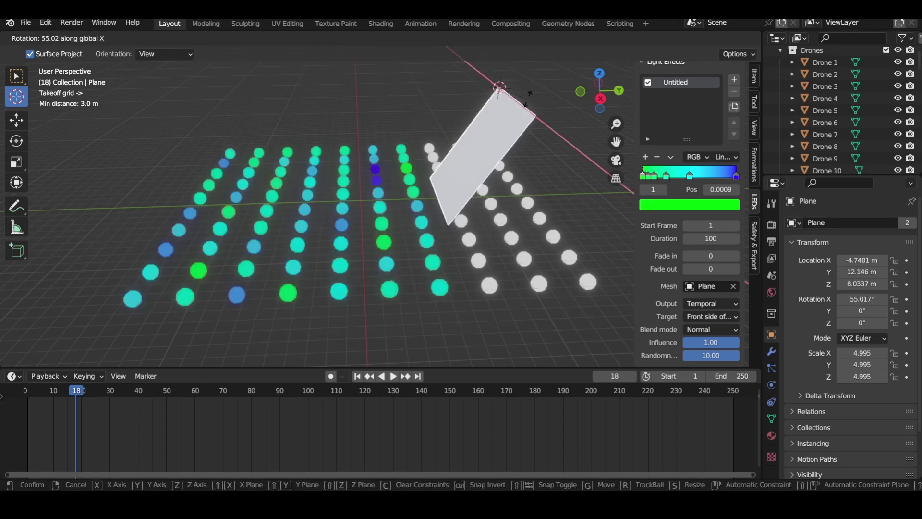
left_click(521, 111)
key("g")
key("x")
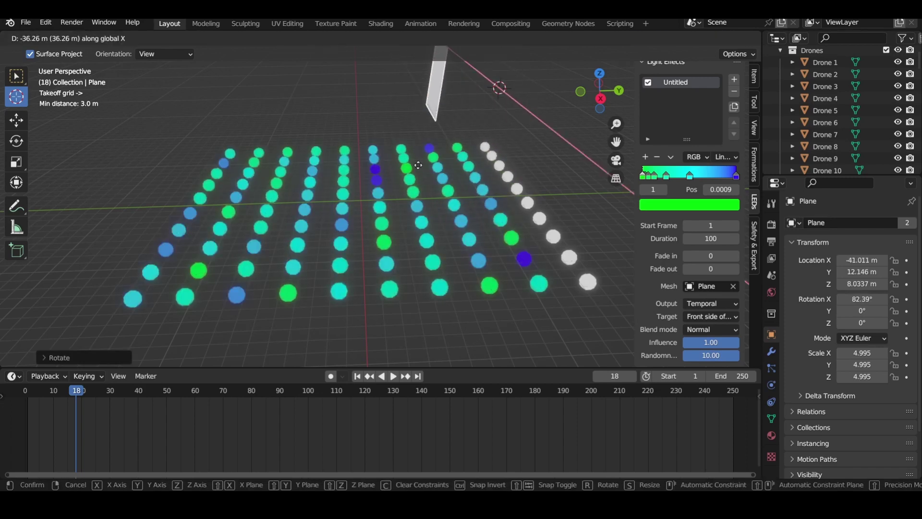
left_click(406, 177)
key("space")
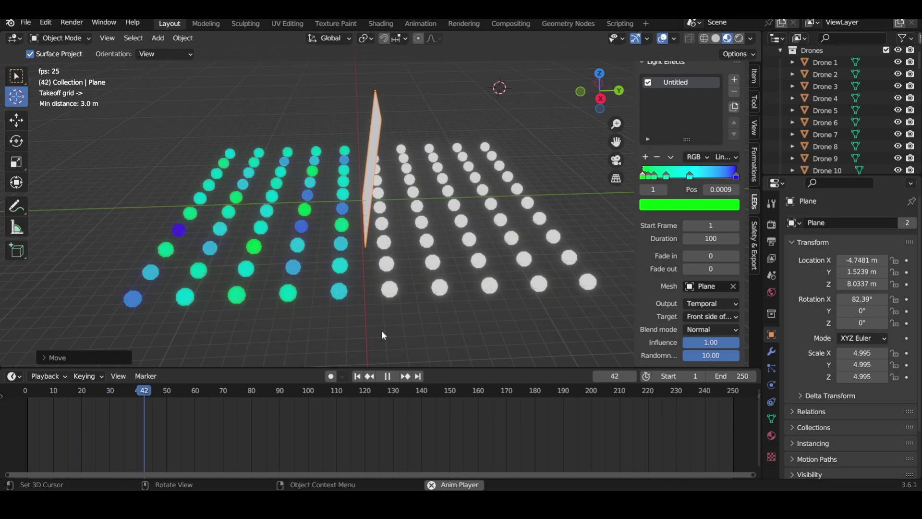
key("space")
Re-tilt the Plane upright around X and move it lower along Y.
middle_click_drag(381, 328, 371, 243)
key("r")
key("x")
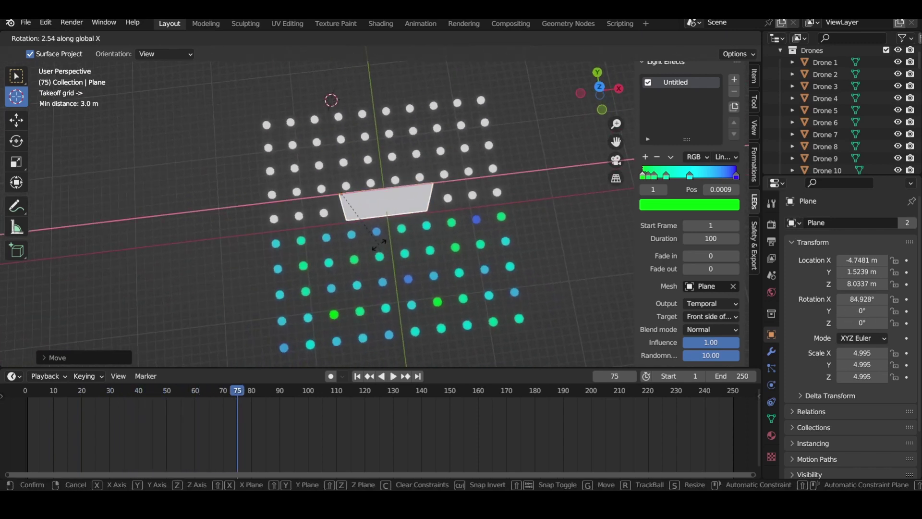
left_click(374, 252)
key("g")
key("y")
left_click(377, 277)
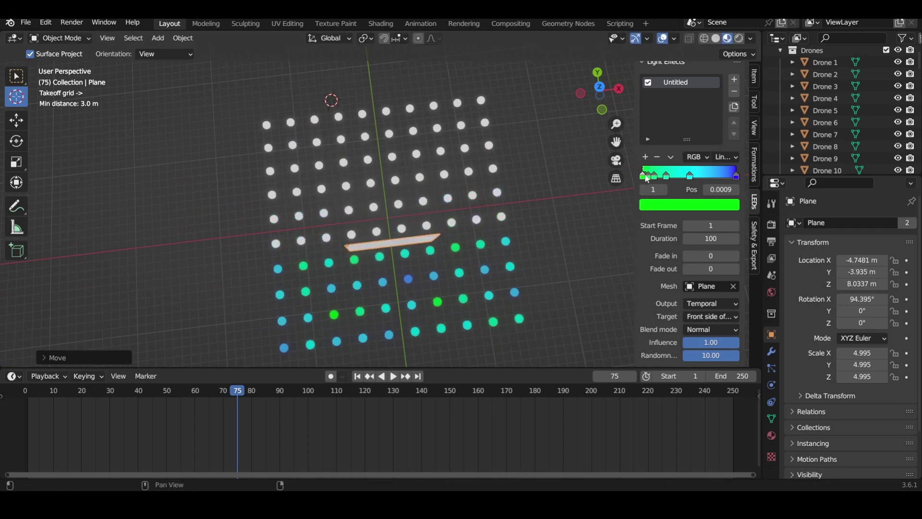
Remove the three leading green ramp stops so the first stop sits at 0.250.
left_click(658, 160)
left_click(657, 157)
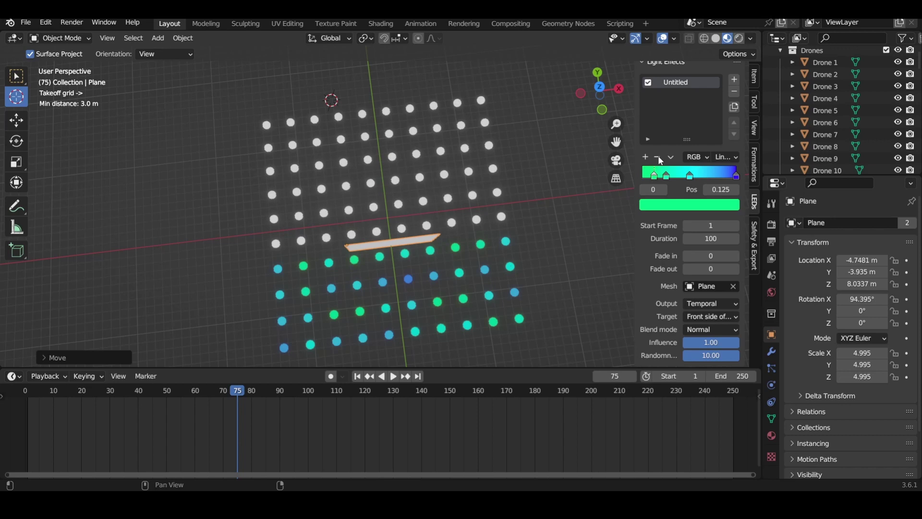
left_click(657, 157)
Nudge the Plane slightly and preview the colour sweep across the grid.
key("g")
left_click(510, 268)
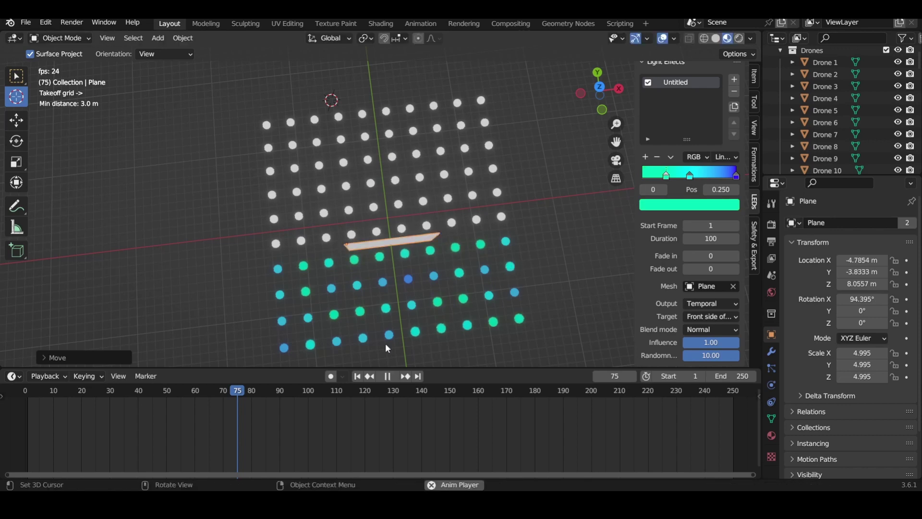
scroll(386, 342, "up", 15, "alt")
scroll(300, 381, "down", 20, "alt")
key("space")
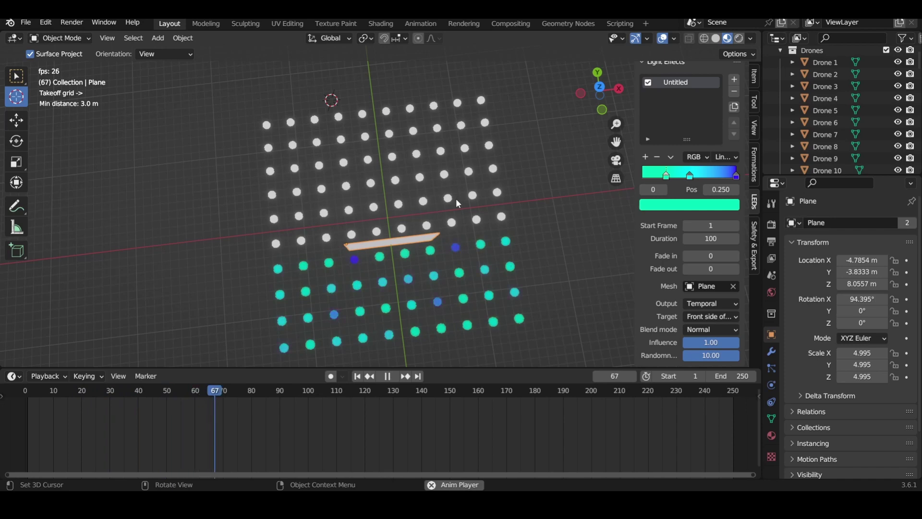
key("space")
middle_click_drag(440, 252, 496, 273)
Leave the light effect's blend mode on Normal and orbit around the plane.
left_click(714, 325)
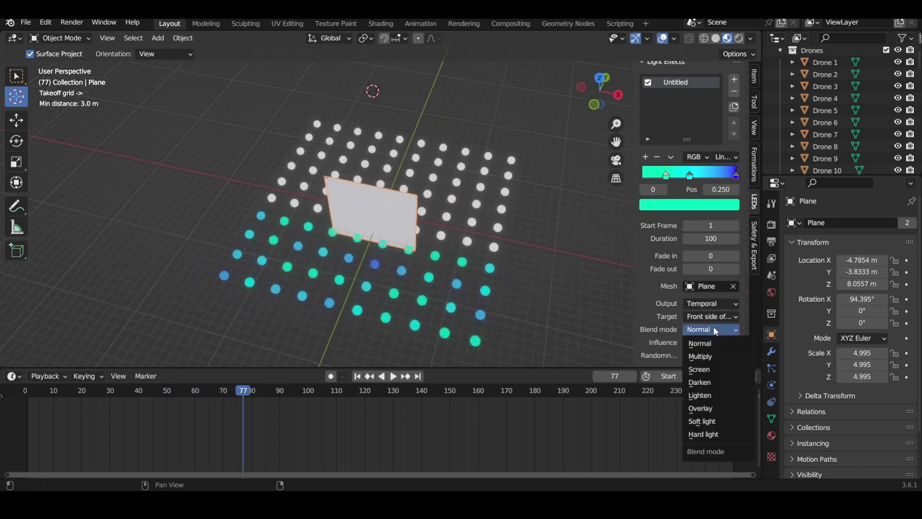
left_click(712, 327)
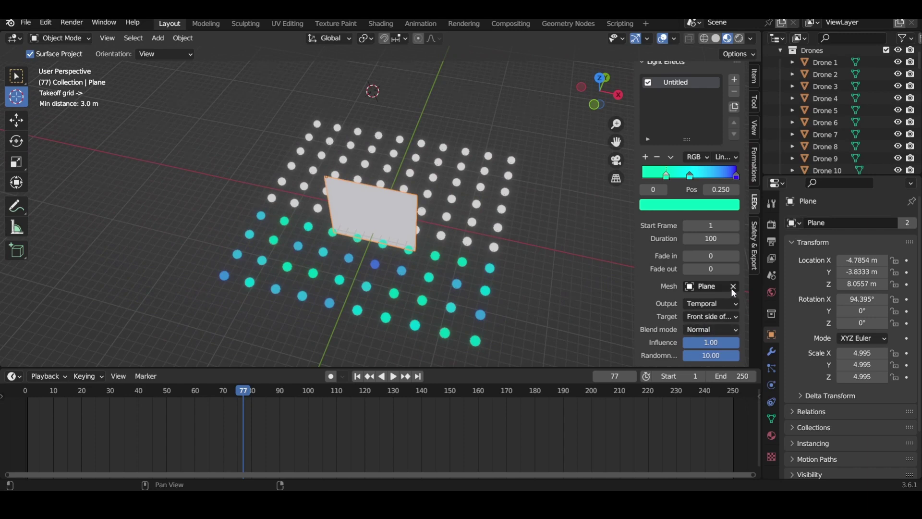
left_click_drag(690, 287, 375, 217)
middle_click_drag(375, 217, 578, 299)
Extrude the plane along the Z axis into a box in Edit Mode.
key("Tab")
key("g")
key("x")
key("z")
left_click(404, 213)
key("Tab")
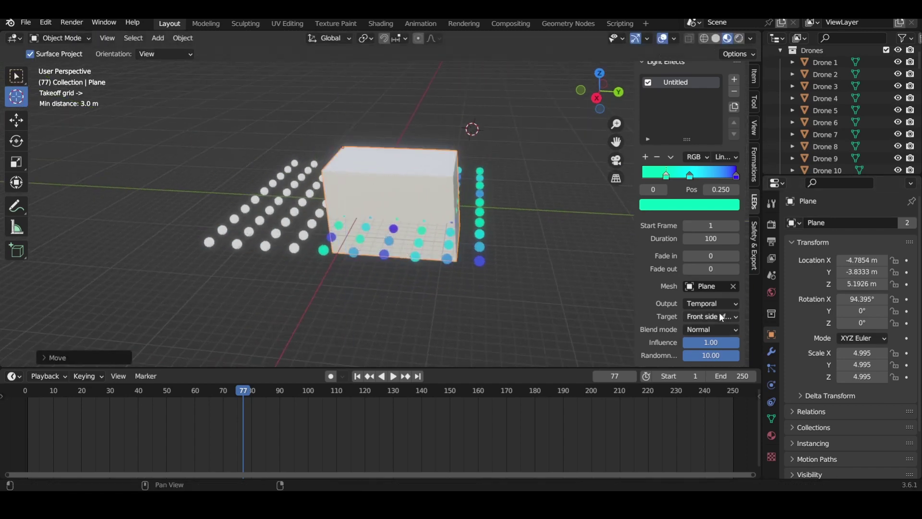
Set the effect's Target to Inside mesh, hide the box, and scrub frames to preview.
left_click(710, 316)
left_click(716, 342)
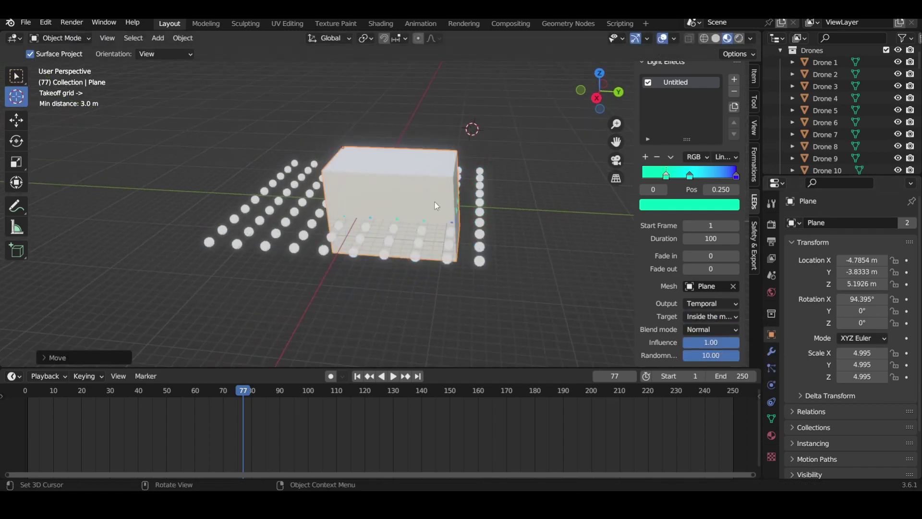
key("h")
middle_click_drag(436, 205, 463, 230)
left_click_drag(257, 390, 33, 391)
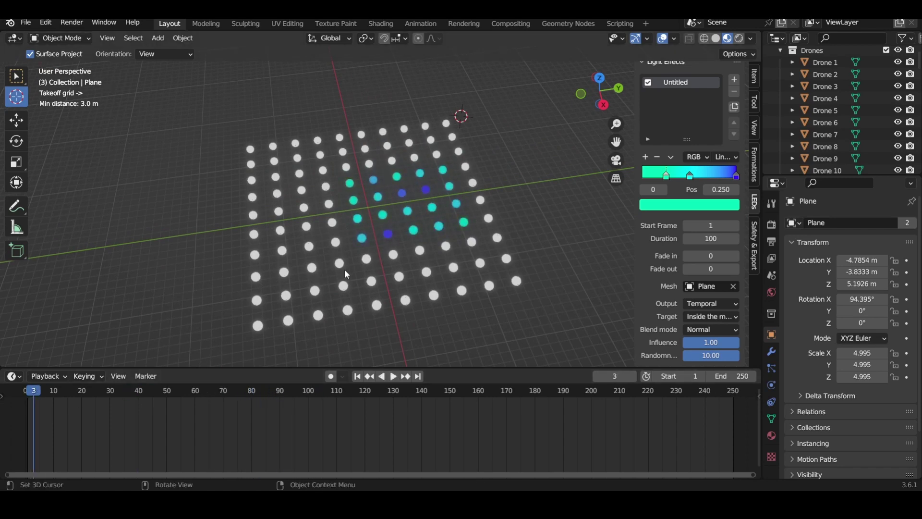
scroll(420, 244, "up", 3)
scroll(893, 86, "up", 3)
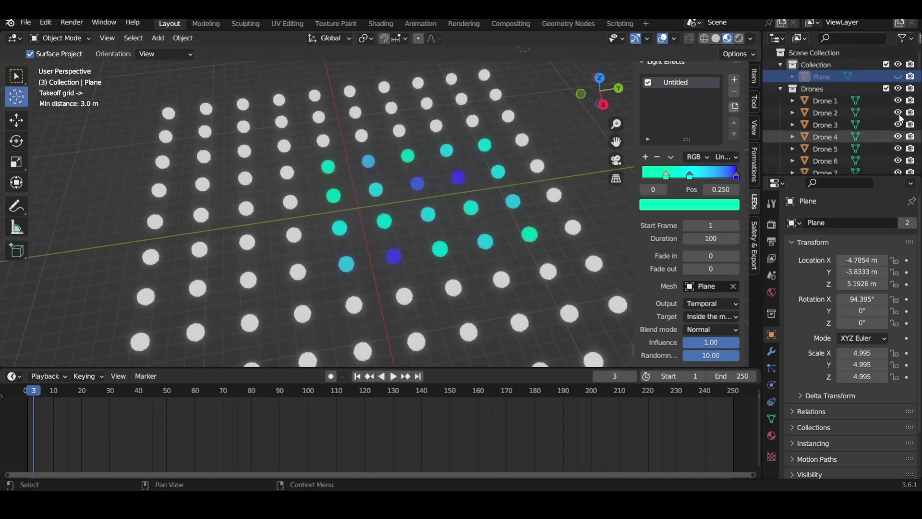
Unhide and select the box, then switch the viewport to wireframe shading.
left_click(898, 78)
middle_click_drag(567, 158, 92, 117)
left_click(22, 75)
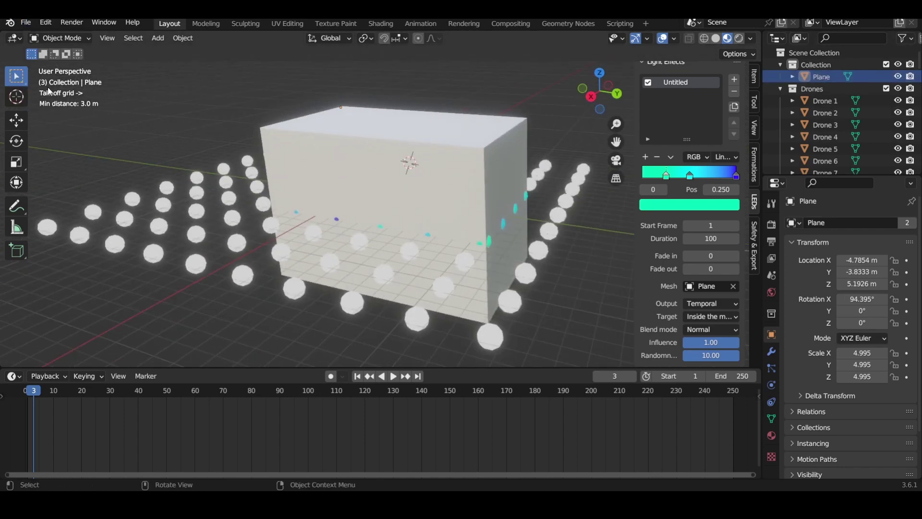
left_click(449, 229)
middle_click_drag(449, 229, 468, 223)
key("z")
left_click(416, 208)
mouse_move(417, 208)
middle_mouse_down()
mouse_move(452, 288)
mouse_move(343, 174)
mouse_move(438, 127)
mouse_move(356, 198)
mouse_move(385, 191)
mouse_move(355, 188)
mouse_move(379, 226)
mouse_move(296, 197)
middle_mouse_up()
Switch to Material Preview shading and hide the box to view the lit drones.
scroll(432, 231, "down", 6)
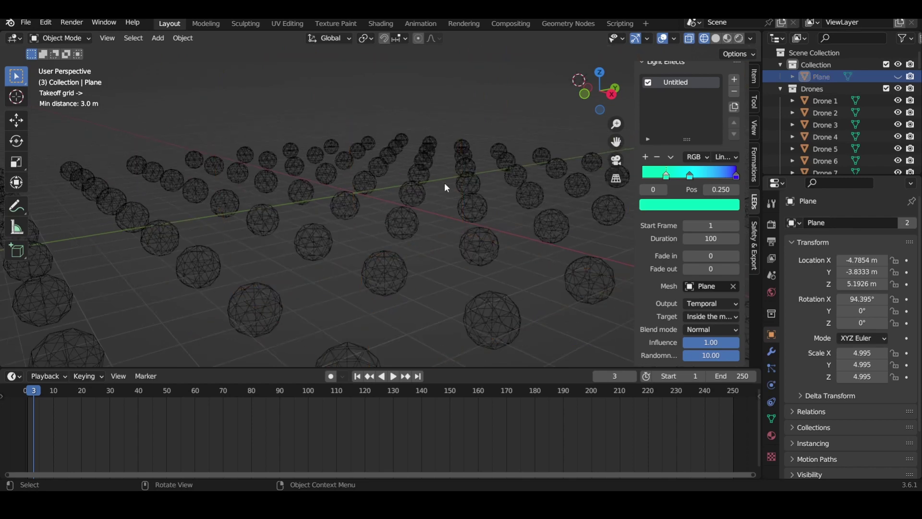
scroll(444, 183, "up", 4)
middle_click_drag(426, 189, 397, 195)
key("z")
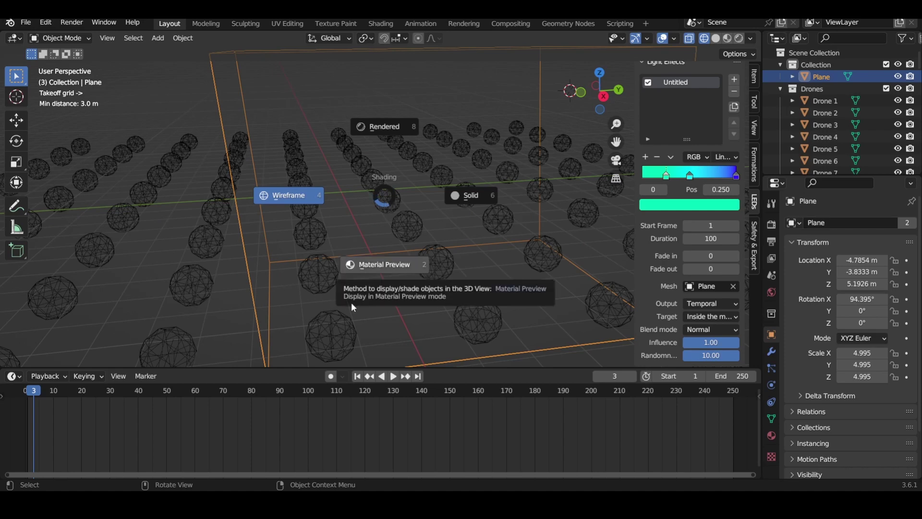
left_click(370, 327)
mouse_move(371, 327)
middle_mouse_down()
mouse_move(387, 158)
mouse_move(426, 212)
mouse_move(285, 194)
mouse_move(298, 257)
mouse_move(344, 240)
middle_mouse_up()
key("h")
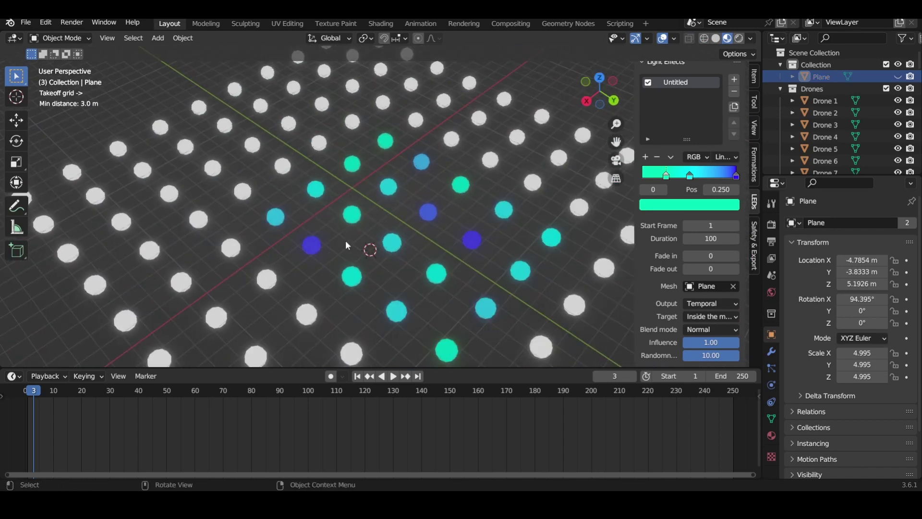
Unhide the box and keyframe its rotation and location at frame 3.
left_click(903, 76)
key("i")
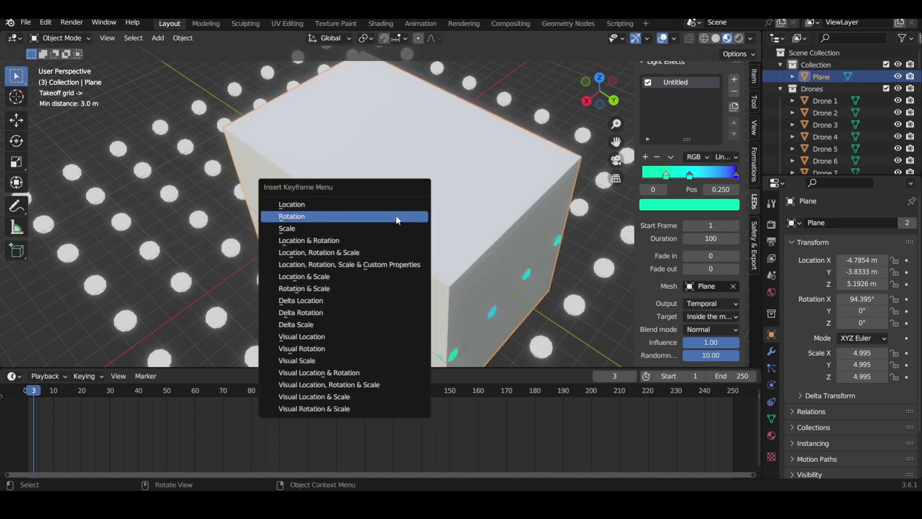
left_click(396, 217)
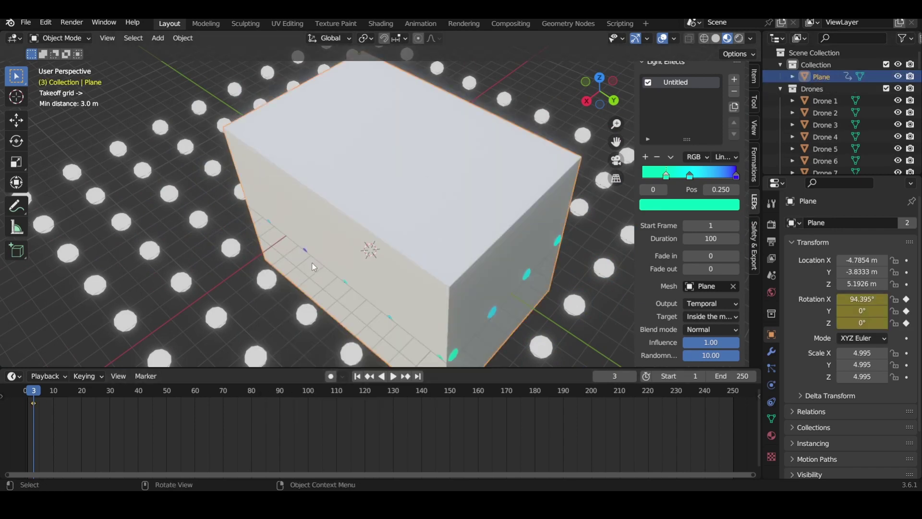
key("i")
left_click(380, 239)
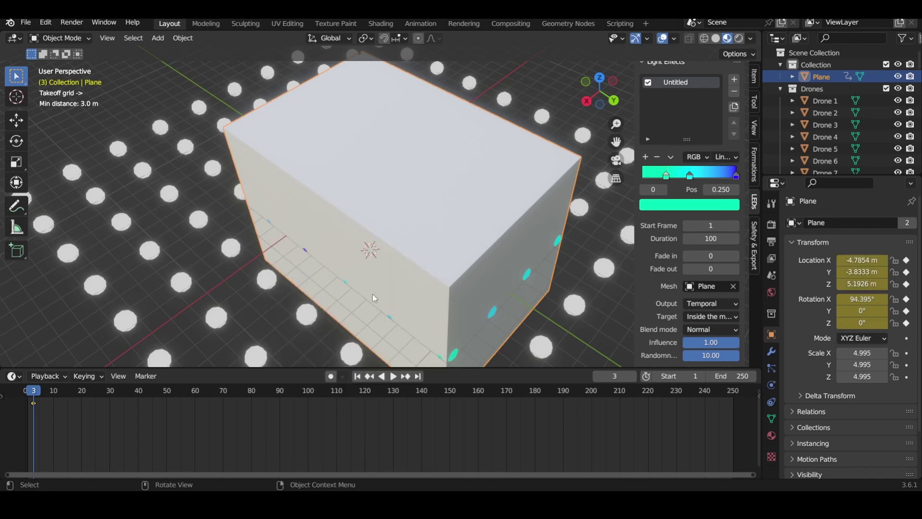
At frame 100, move the box across the grid and keyframe its location.
left_click(606, 377)
type("100")
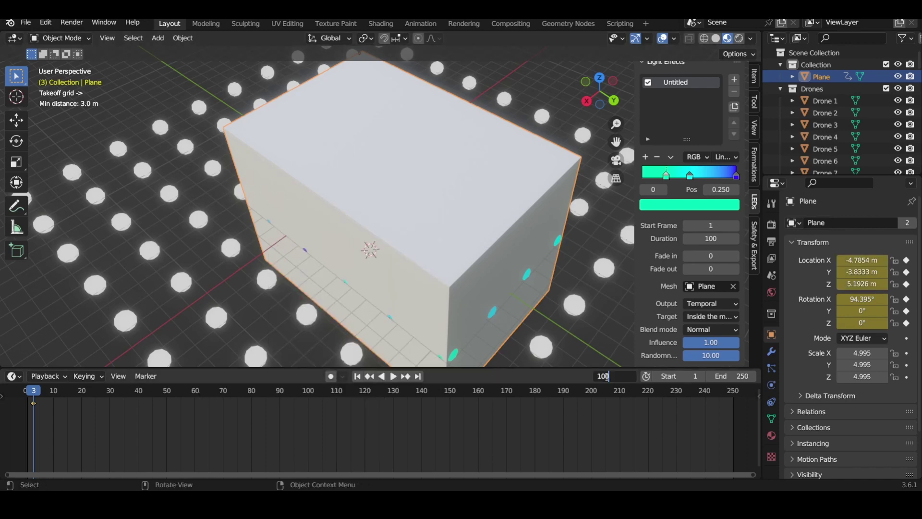
key("Return")
scroll(529, 327, "down", 3)
key("g")
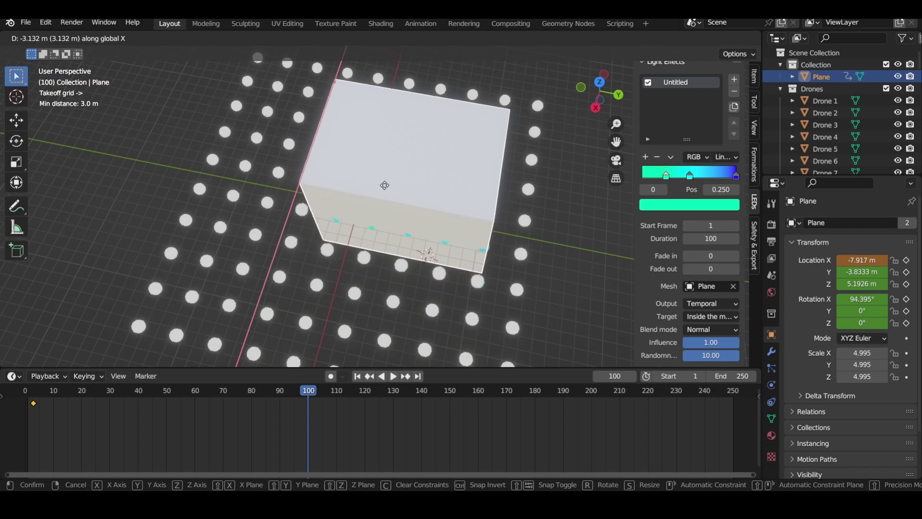
left_click(402, 145)
key("g")
left_click(326, 136)
key("i")
left_click(325, 135)
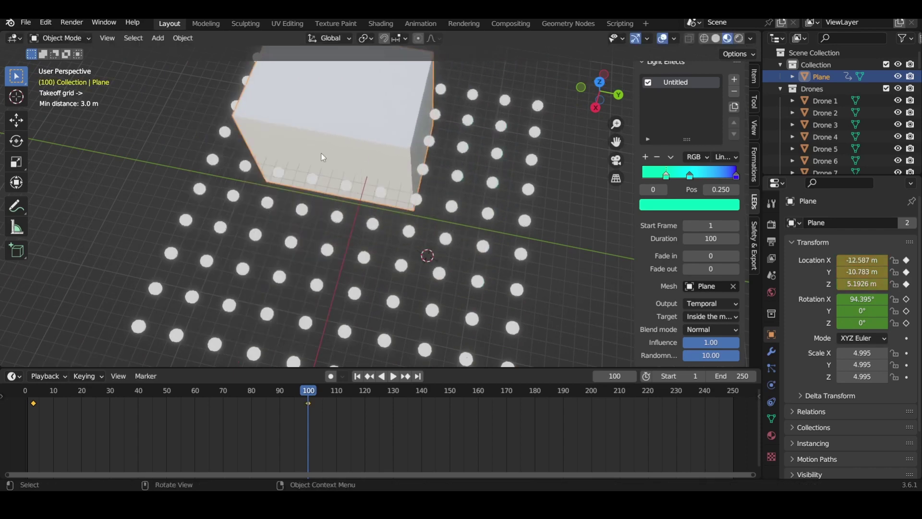
Hide the box and play the animation to watch the lit patch travel.
left_click_drag(293, 392, 130, 394)
key("h")
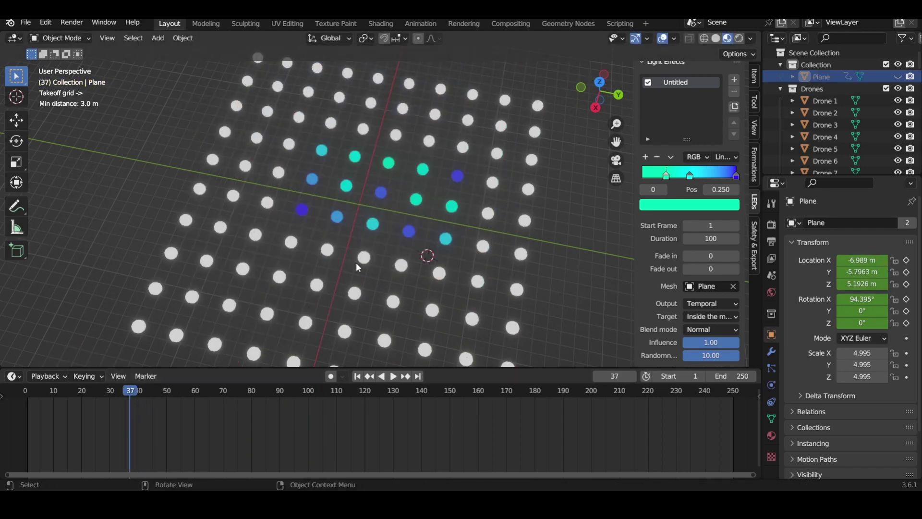
key("space")
middle_click_drag(298, 249, 338, 223)
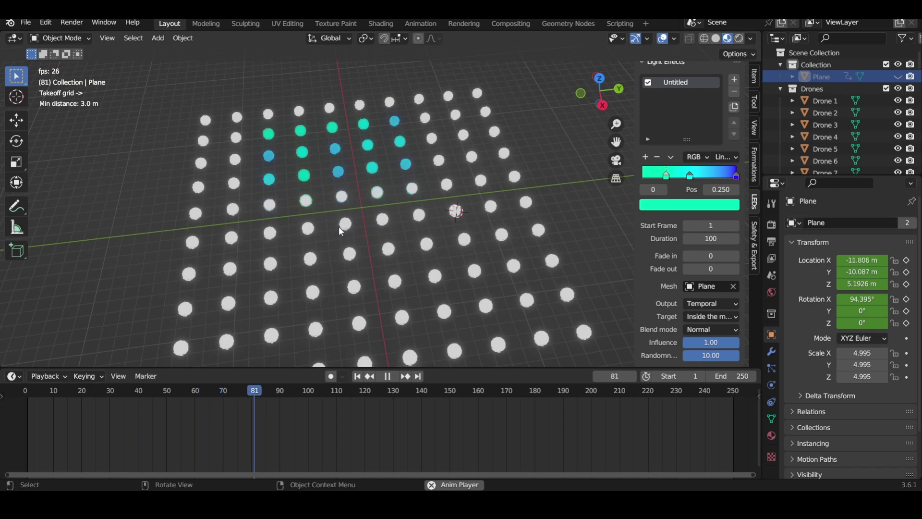
left_click_drag(288, 391, 67, 417)
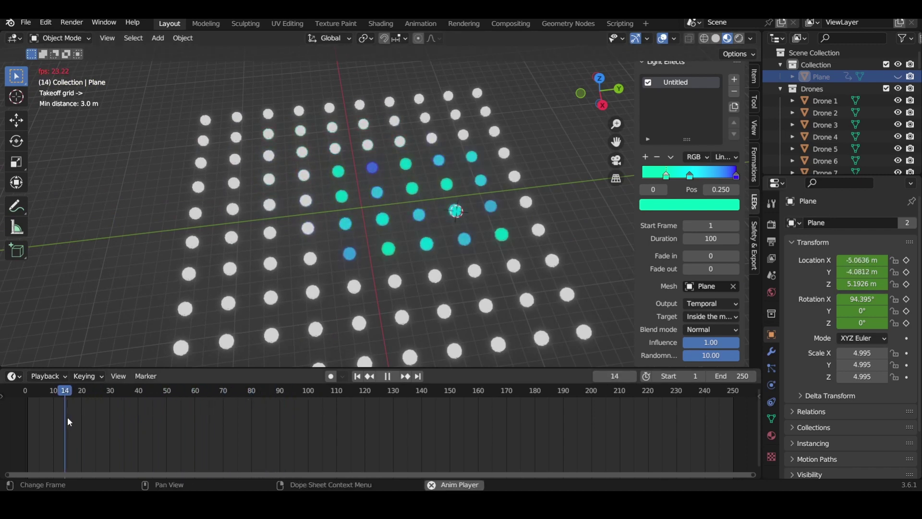
key("space")
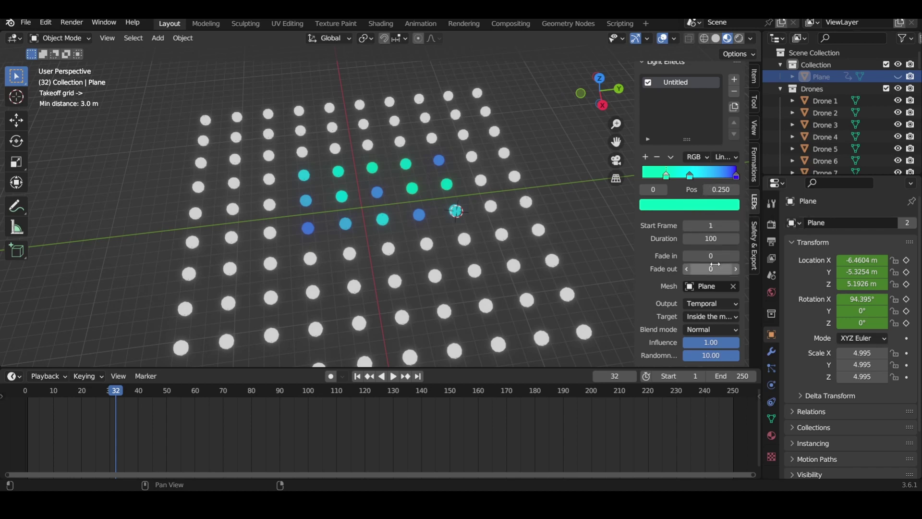
scroll(685, 134, "up", 1)
scroll(719, 217, "down", 1)
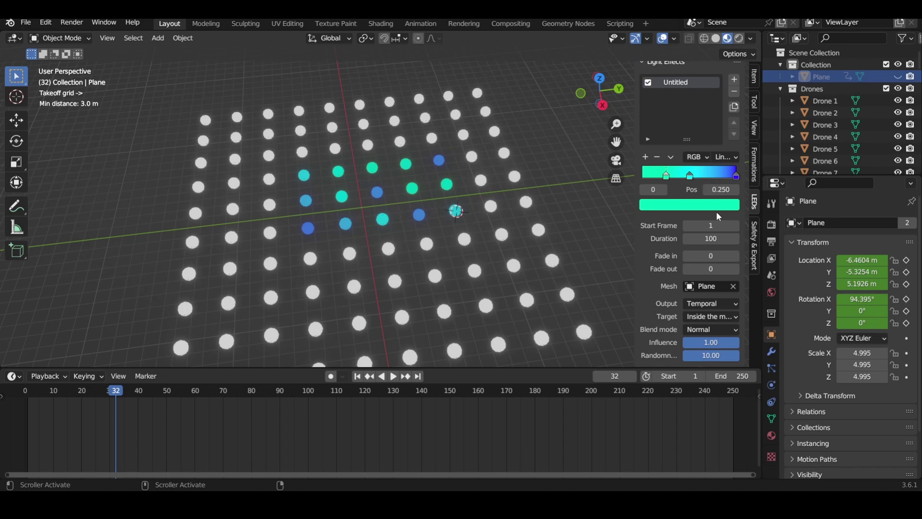